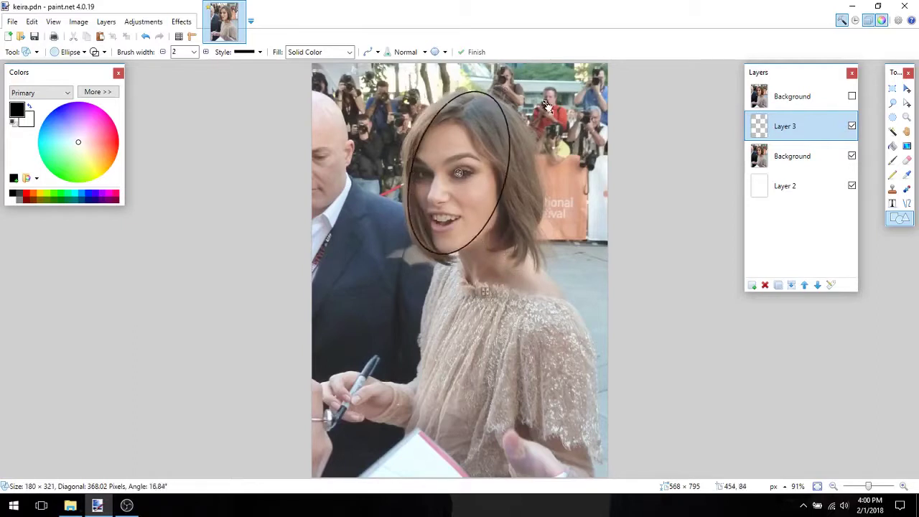
- Move the ellipse over the woman's face and resize it to about 172 × 299 px to fit her face outline
{"action": "left_click_drag", "start_coordinate": [496, 288], "coordinate": [501, 286]}
{"action": "left_click_drag", "start_coordinate": [478, 91], "coordinate": [476, 102]}
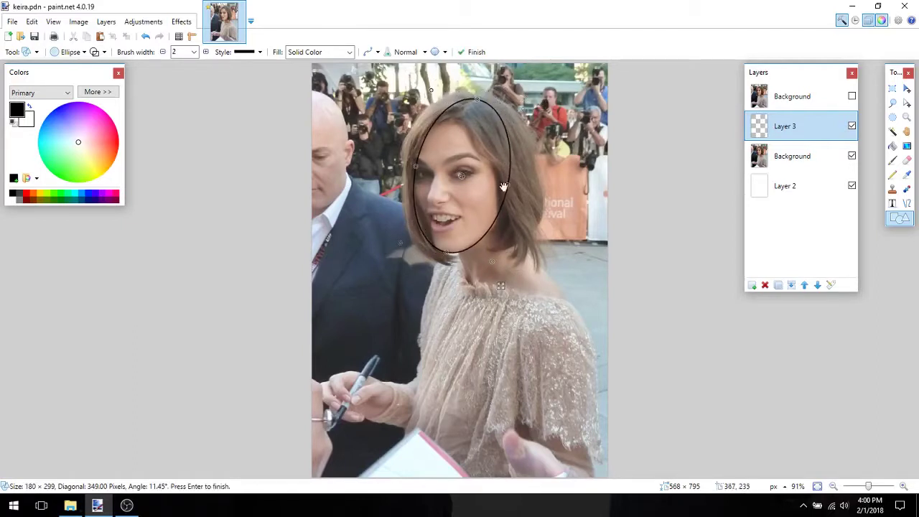
{"action": "left_click_drag", "start_coordinate": [506, 187], "coordinate": [503, 187]}
{"action": "left_click_drag", "start_coordinate": [415, 166], "coordinate": [418, 168]}
{"action": "key", "text": "Return"}
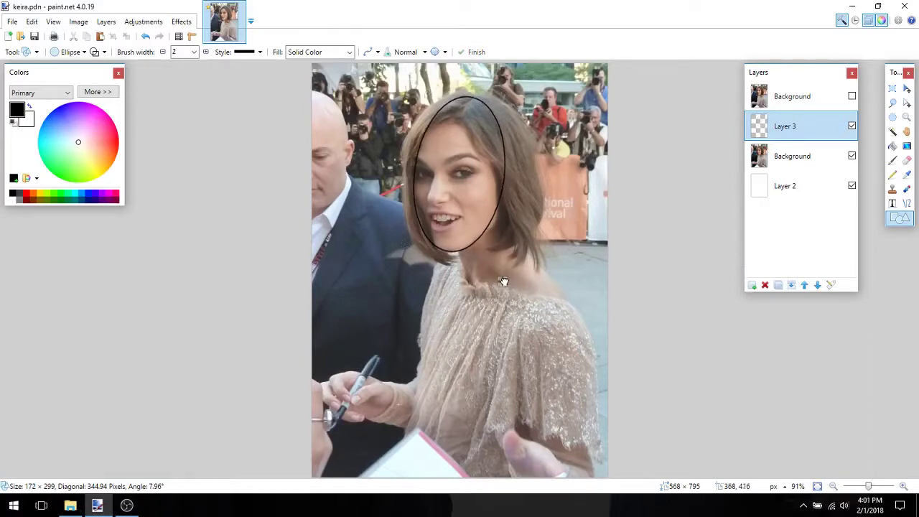
- Draw a straight line from the jaw to the shoulder tip and another about 66 px long down the front of the neck
{"action": "left_click", "coordinate": [906, 203]}
{"action": "scroll", "coordinate": [500, 210], "scroll_direction": "up", "scroll_amount": 1}
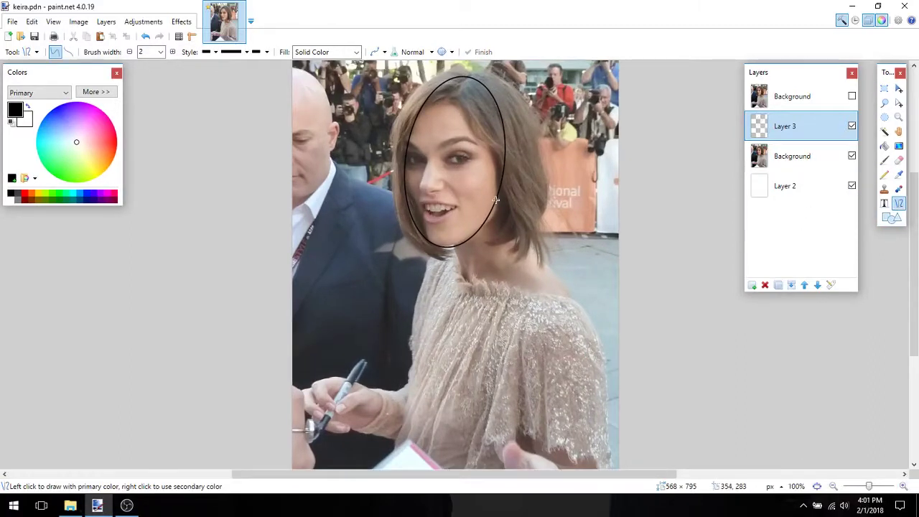
{"action": "left_click_drag", "start_coordinate": [496, 200], "coordinate": [572, 297]}
{"action": "left_click_drag", "start_coordinate": [599, 335], "coordinate": [599, 335]}
{"action": "left_click_drag", "start_coordinate": [453, 248], "coordinate": [468, 283]}
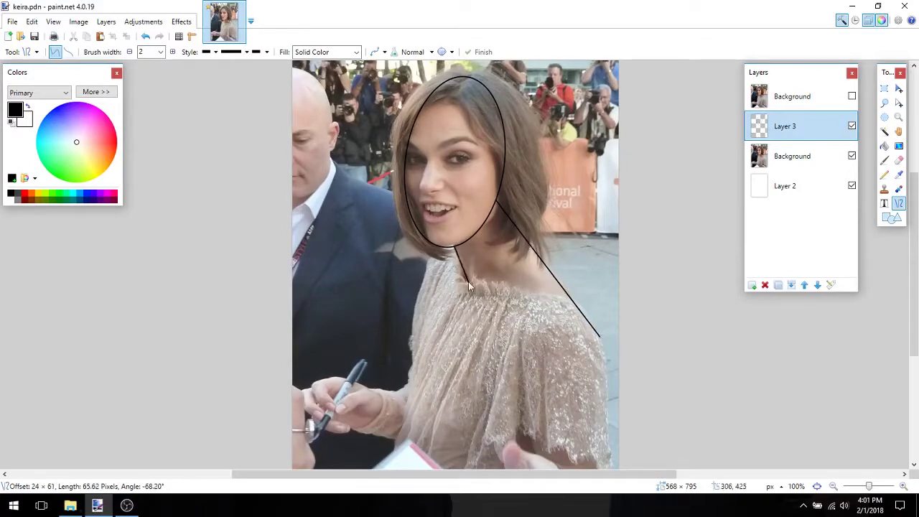
- Connect the shoulder tip to the lower end of the neck line with a straight line about 251 px long
{"action": "left_click", "coordinate": [903, 487]}
{"action": "left_click", "coordinate": [902, 488]}
{"action": "scroll", "coordinate": [474, 445], "scroll_direction": "down", "scroll_amount": 4}
{"action": "left_click_drag", "start_coordinate": [482, 474], "coordinate": [619, 477]}
{"action": "scroll", "coordinate": [602, 424], "scroll_direction": "up", "scroll_amount": 3}
{"action": "left_click_drag", "start_coordinate": [601, 412], "coordinate": [204, 244]}
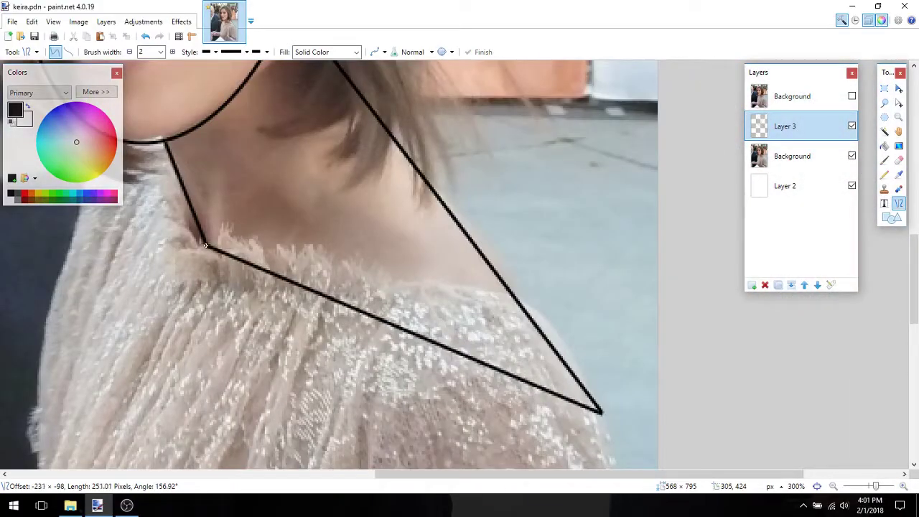
{"action": "left_click", "coordinate": [817, 487]}
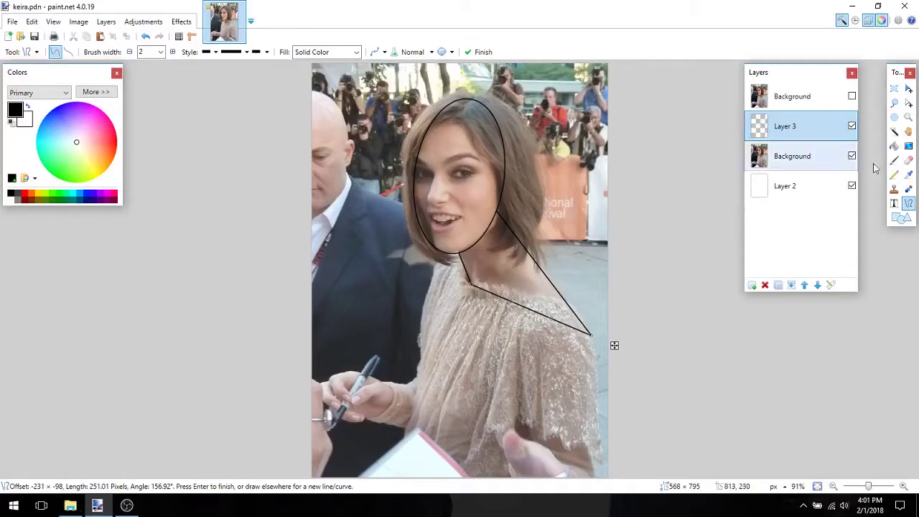
- Draw an ellipse about 57 × 27 px around the woman's open mouth
{"action": "left_click", "coordinate": [901, 217]}
{"action": "left_click_drag", "start_coordinate": [430, 212], "coordinate": [470, 237]}
{"action": "left_click", "coordinate": [902, 488]}
{"action": "left_click", "coordinate": [903, 488]}
{"action": "left_click", "coordinate": [903, 488]}
{"action": "scroll", "coordinate": [477, 290], "scroll_direction": "up", "scroll_amount": 3}
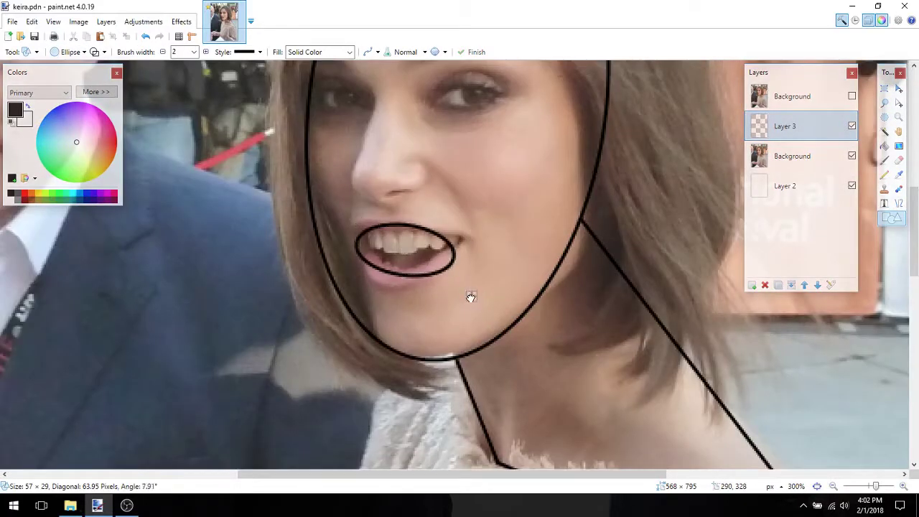
{"action": "left_click_drag", "start_coordinate": [399, 275], "coordinate": [399, 277]}
{"action": "left_click", "coordinate": [817, 486]}
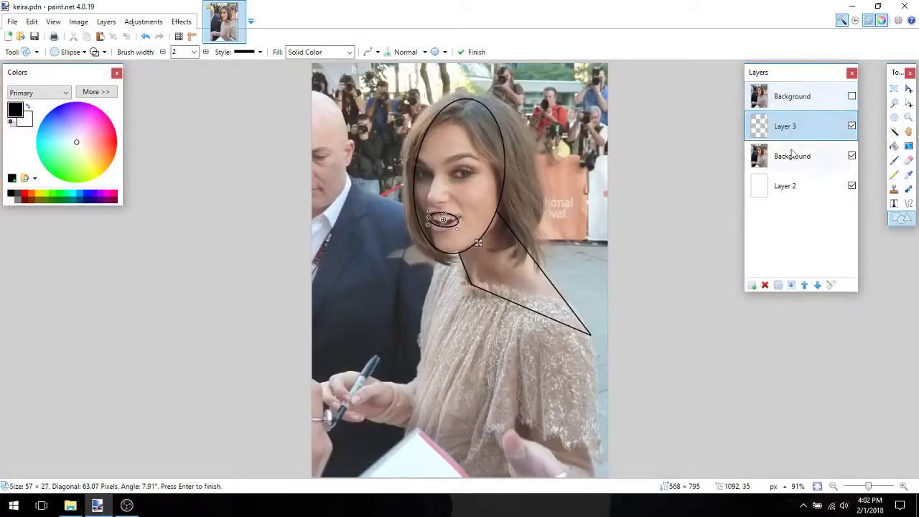
- Compare the original photo with the traced shapes by switching the visibility of the two Background layers
{"action": "left_click", "coordinate": [852, 96]}
{"action": "left_click", "coordinate": [851, 156]}
{"action": "left_click", "coordinate": [852, 97]}
{"action": "left_click", "coordinate": [852, 98]}
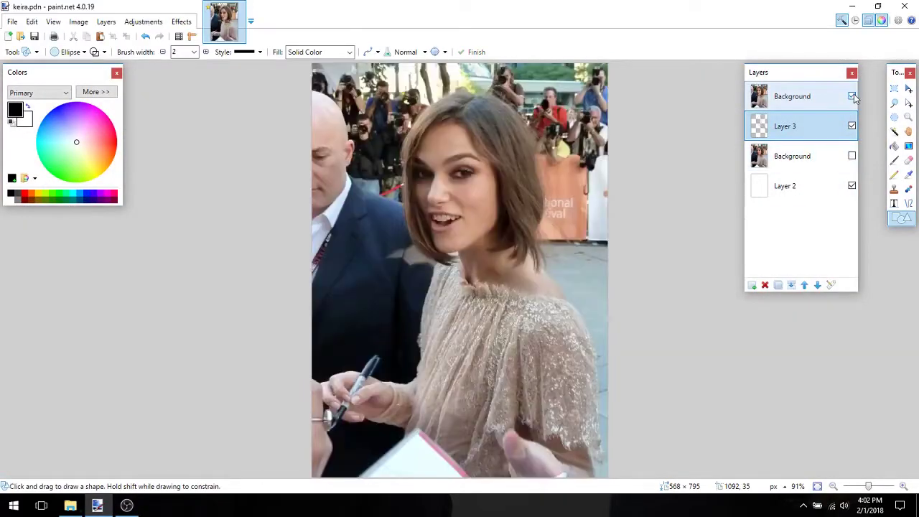
{"action": "left_click", "coordinate": [852, 98]}
{"action": "left_click", "coordinate": [852, 98]}
{"action": "left_click", "coordinate": [852, 98]}
{"action": "left_click", "coordinate": [852, 155]}
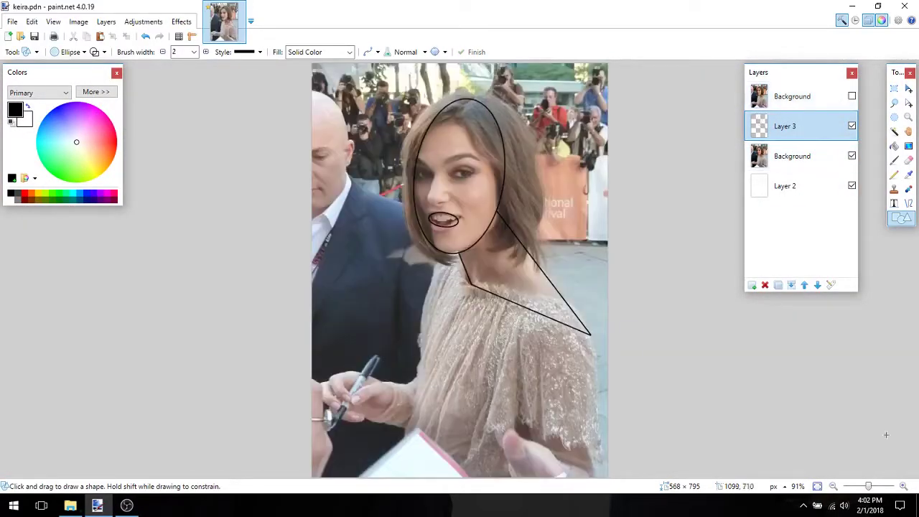
- Draw a small ellipse around each eye, the narrower one about 27 × 10 px, and check the tracing without the photo
{"action": "scroll", "coordinate": [460, 262], "scroll_direction": "up", "scroll_amount": 5}
{"action": "left_click_drag", "start_coordinate": [461, 263], "coordinate": [552, 331]}
{"action": "mouse_move", "coordinate": [511, 257]}
{"action": "left_mouse_down"}
{"action": "mouse_move", "coordinate": [626, 289]}
{"action": "mouse_move", "coordinate": [615, 276]}
{"action": "left_mouse_up"}
{"action": "key", "text": "Return"}
{"action": "left_click_drag", "start_coordinate": [360, 258], "coordinate": [447, 304]}
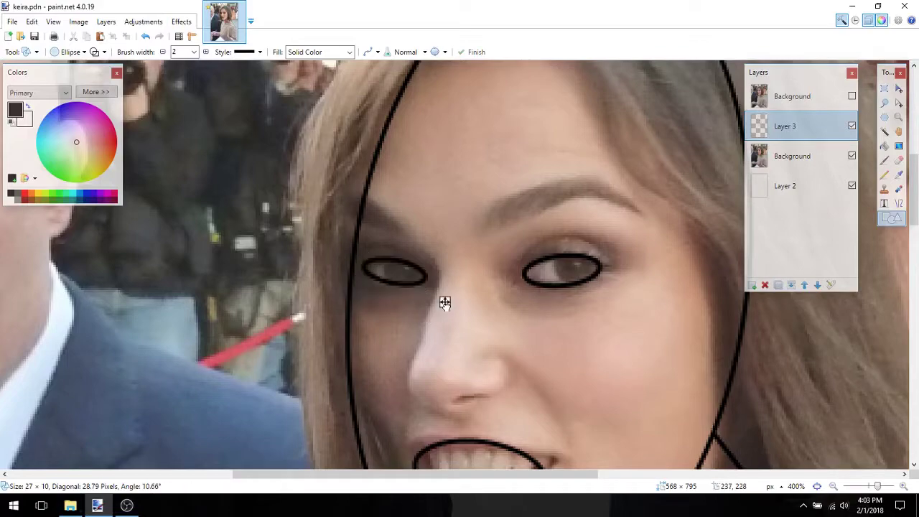
{"action": "key", "text": "ctrl+b"}
{"action": "key", "text": "m"}
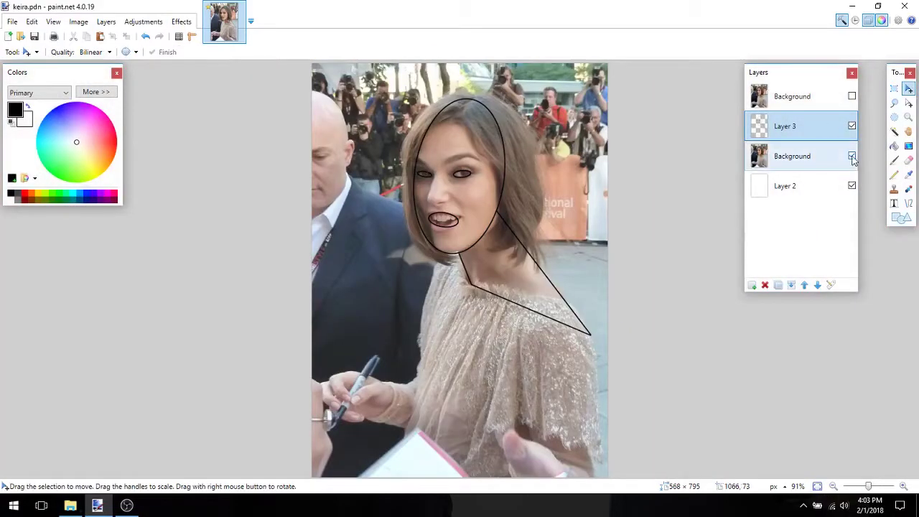
{"action": "left_click", "coordinate": [853, 158]}
{"action": "left_click", "coordinate": [852, 157]}
{"action": "left_click", "coordinate": [853, 157]}
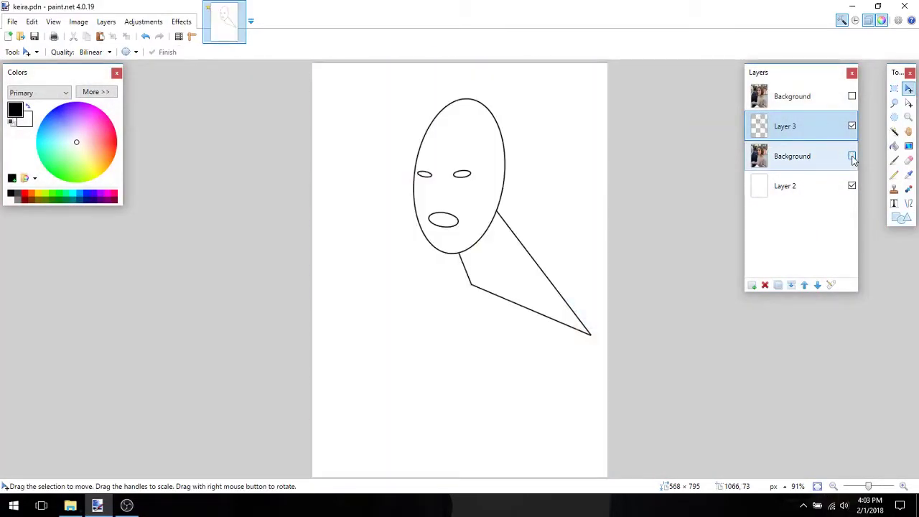
{"action": "left_click", "coordinate": [852, 157]}
- Erase the elliptical mouth outline with a wider eraser
{"action": "left_click", "coordinate": [903, 486]}
{"action": "left_click_drag", "start_coordinate": [913, 266], "coordinate": [913, 230]}
{"action": "left_click_drag", "start_coordinate": [480, 474], "coordinate": [421, 476]}
{"action": "left_click", "coordinate": [899, 160]}
{"action": "left_click", "coordinate": [128, 52]}
{"action": "left_click", "coordinate": [116, 203]}
{"action": "mouse_move", "coordinate": [466, 248]}
{"action": "left_mouse_down"}
{"action": "mouse_move", "coordinate": [572, 302]}
{"action": "mouse_move", "coordinate": [488, 284]}
{"action": "left_mouse_up"}
- Outline the open mouth with a triangle of 2 px straight lines, making its upper side about 69 px long
{"action": "left_click", "coordinate": [885, 160]}
{"action": "left_click", "coordinate": [899, 203]}
{"action": "left_click", "coordinate": [160, 52]}
{"action": "type", "text": "2"}
{"action": "left_click_drag", "start_coordinate": [623, 252], "coordinate": [467, 241]}
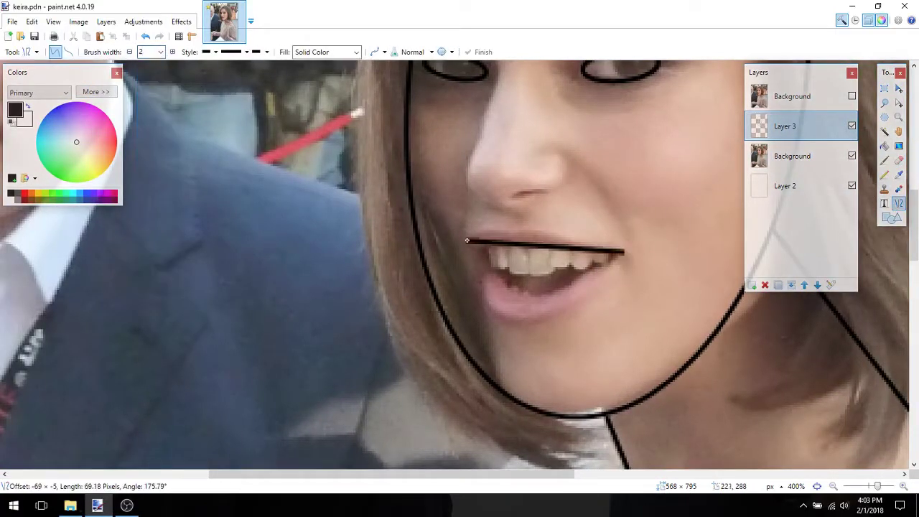
{"action": "mouse_move", "coordinate": [623, 252]}
{"action": "left_mouse_down"}
{"action": "mouse_move", "coordinate": [513, 317]}
{"action": "mouse_move", "coordinate": [467, 241]}
{"action": "left_mouse_up"}
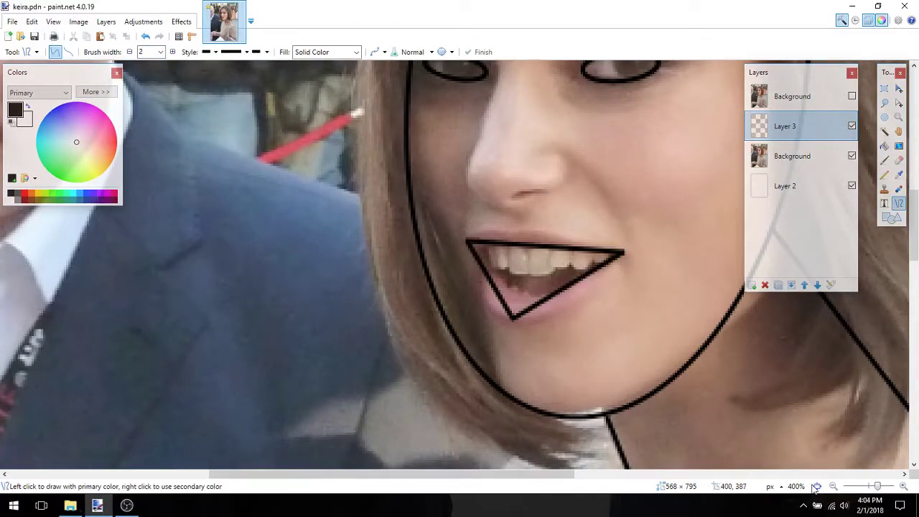
{"action": "left_click", "coordinate": [816, 486]}
{"action": "left_click", "coordinate": [852, 155]}
{"action": "left_click", "coordinate": [851, 156]}
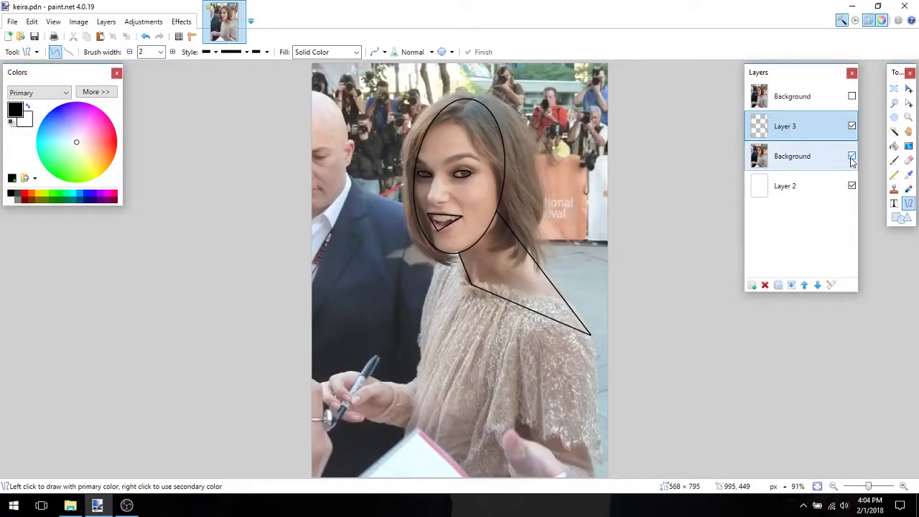
- Draw a straight line about 465 px long from below the chin down the torso's left side past the picture's lower edge
{"action": "key", "text": "o"}
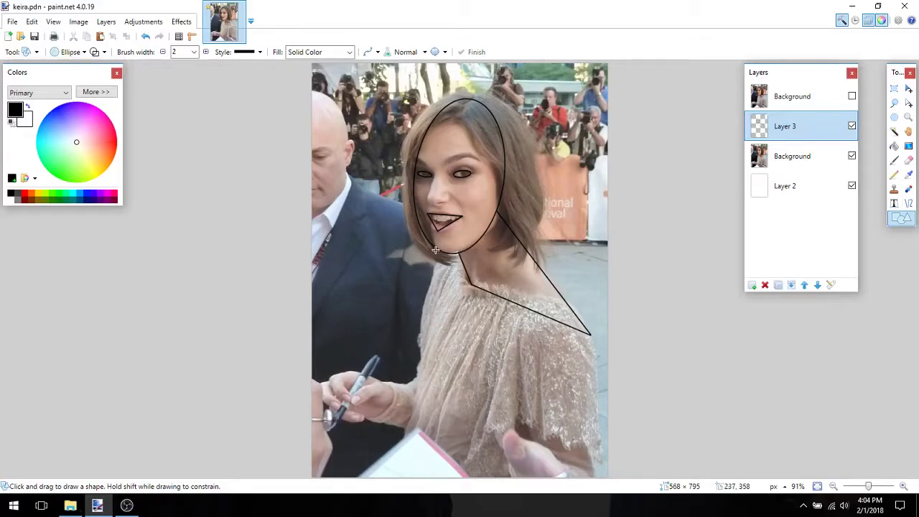
{"action": "left_click", "coordinate": [903, 486]}
{"action": "left_click", "coordinate": [904, 487]}
{"action": "scroll", "coordinate": [391, 245], "scroll_direction": "down", "scroll_amount": 2}
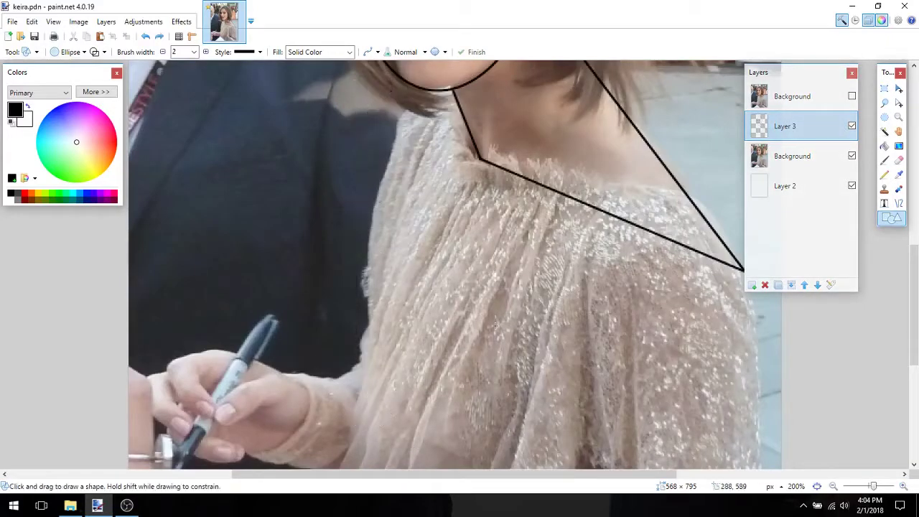
{"action": "key", "text": "o"}
{"action": "left_click_drag", "start_coordinate": [407, 82], "coordinate": [314, 487]}
{"action": "left_click", "coordinate": [832, 488]}
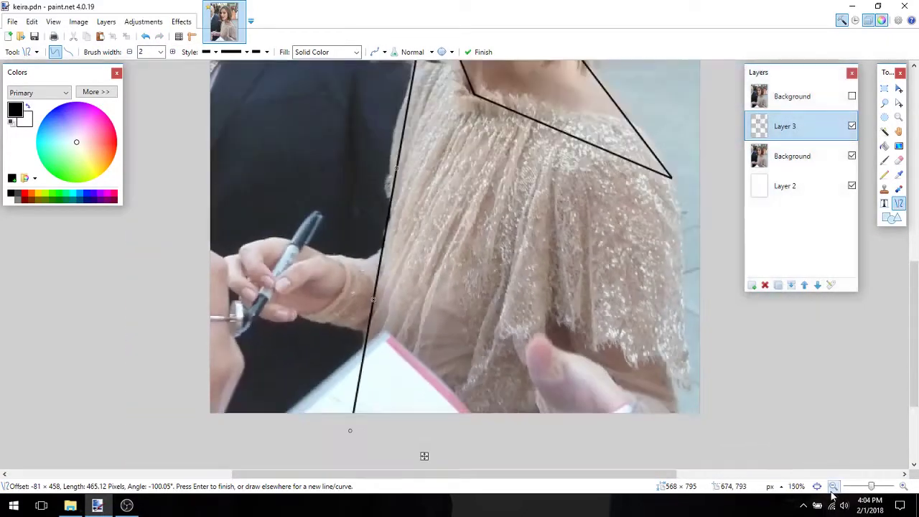
- Draw a vertical line from the shoulder tip down to the picture's lower edge for the torso's right side
{"action": "scroll", "coordinate": [630, 337], "scroll_direction": "up", "scroll_amount": 2}
{"action": "scroll", "coordinate": [633, 336], "scroll_direction": "down", "scroll_amount": 2}
{"action": "left_click_drag", "start_coordinate": [672, 415], "coordinate": [672, 177]}
{"action": "left_click_drag", "start_coordinate": [672, 441], "coordinate": [672, 441]}
{"action": "key", "text": "Return"}
{"action": "scroll", "coordinate": [672, 359], "scroll_direction": "up", "scroll_amount": 2}
- Draw an ellipse over the hand holding the pen and stretch and move it to enclose the hand
{"action": "key", "text": "o"}
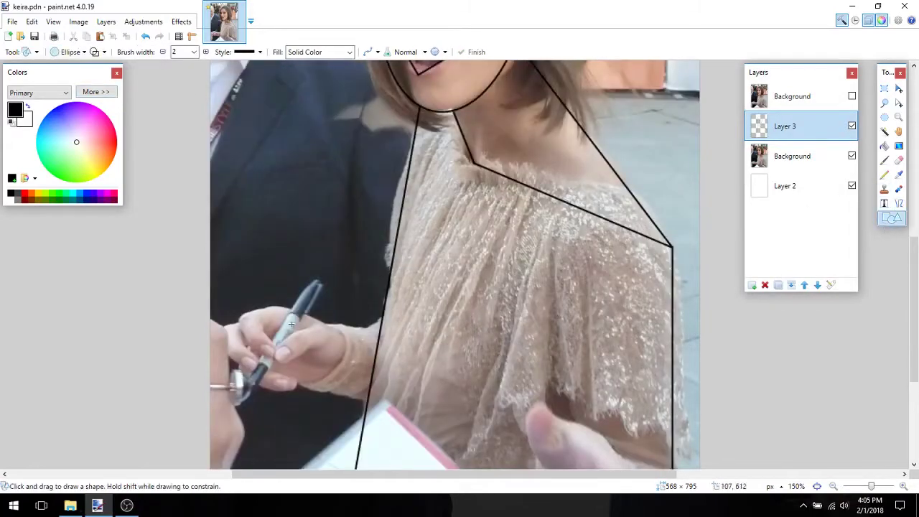
{"action": "left_click_drag", "start_coordinate": [229, 306], "coordinate": [351, 376]}
{"action": "left_click_drag", "start_coordinate": [368, 394], "coordinate": [364, 401]}
{"action": "left_click_drag", "start_coordinate": [358, 297], "coordinate": [364, 320]}
{"action": "left_click_drag", "start_coordinate": [351, 420], "coordinate": [353, 416]}
{"action": "left_click_drag", "start_coordinate": [352, 370], "coordinate": [341, 366]}
{"action": "key", "text": "Return"}
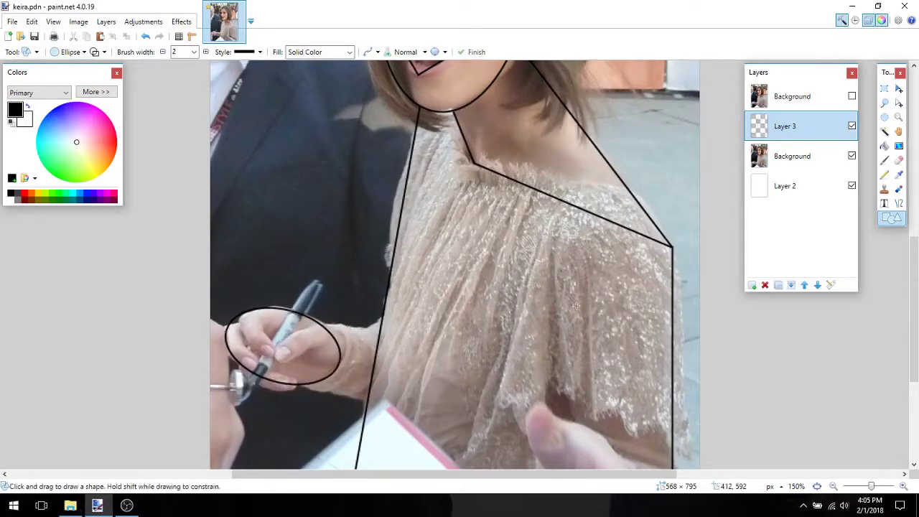
- On a new layer, draw a slim rectangle about 16 × 161 px over the pen, tilted about 32° to match it
{"action": "key", "text": "o"}
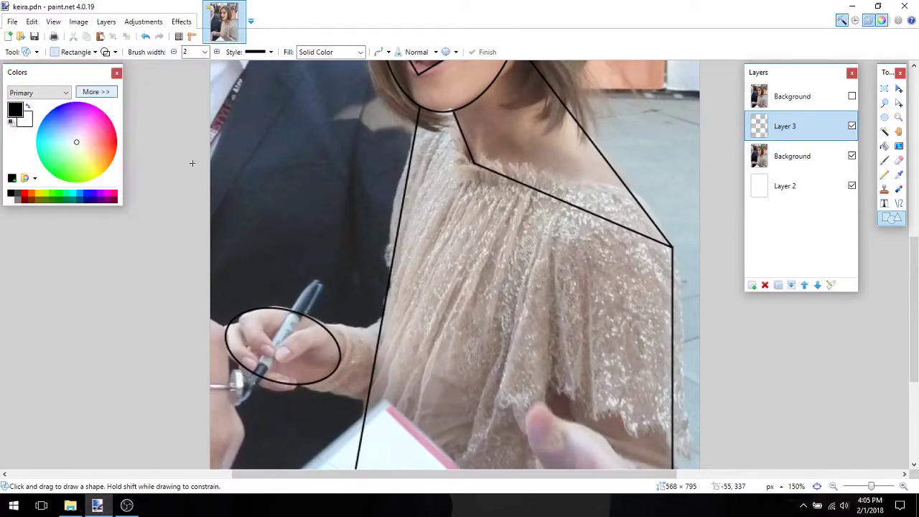
{"action": "left_click", "coordinate": [752, 285]}
{"action": "left_click_drag", "start_coordinate": [313, 280], "coordinate": [263, 424]}
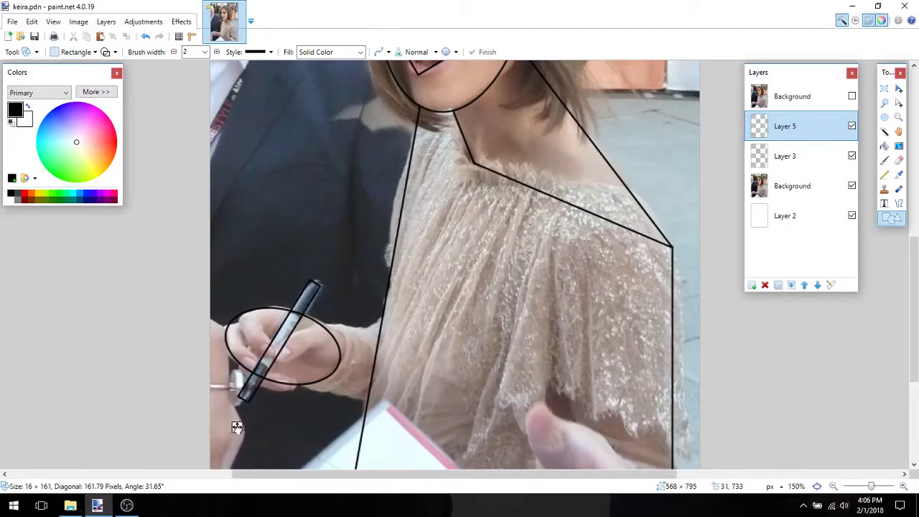
{"action": "key", "text": "Return"}
{"action": "key", "text": "Return"}
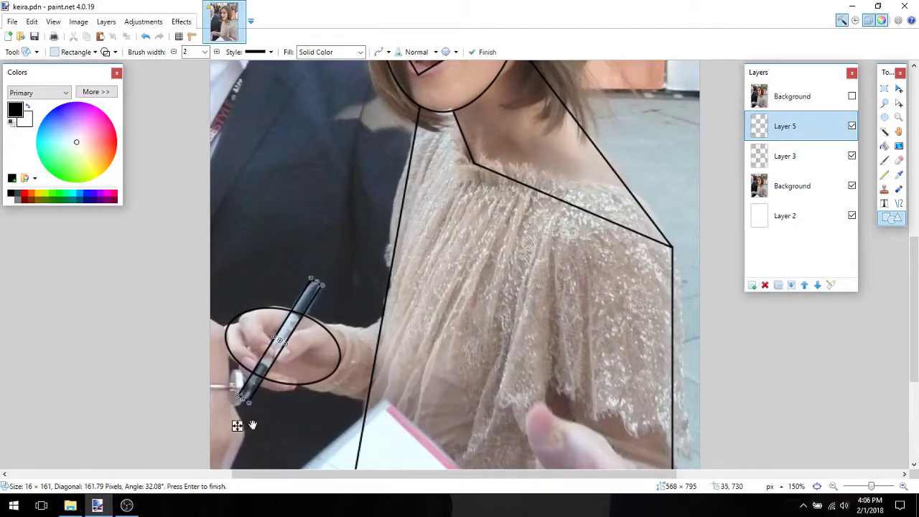
{"action": "key", "text": "Return"}
- On Layer 3, erase the parts of the hand ellipse that run inside the pen rectangle
{"action": "left_click", "coordinate": [904, 486]}
{"action": "left_click", "coordinate": [904, 486]}
{"action": "left_click", "coordinate": [903, 486]}
{"action": "left_click_drag", "start_coordinate": [913, 324], "coordinate": [914, 371]}
{"action": "left_click_drag", "start_coordinate": [492, 474], "coordinate": [318, 473]}
{"action": "left_click_drag", "start_coordinate": [913, 371], "coordinate": [914, 358]}
{"action": "left_click", "coordinate": [803, 165]}
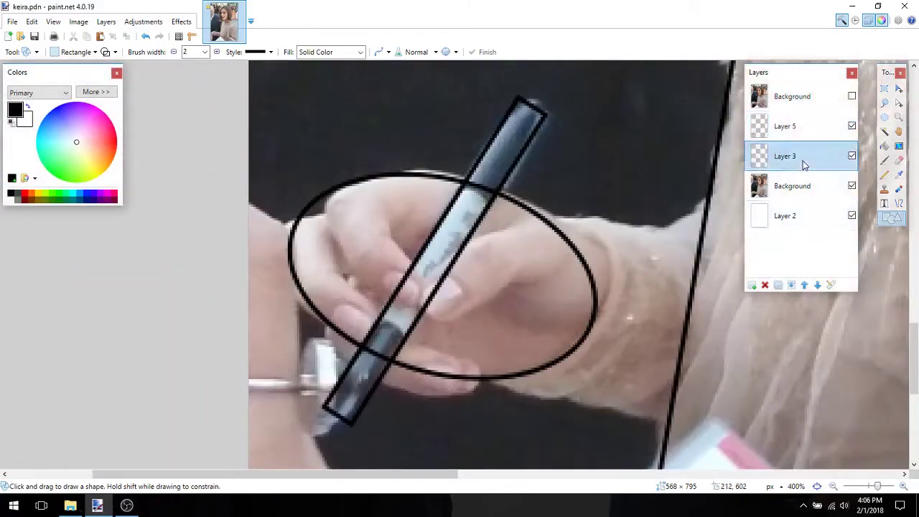
{"action": "key", "text": "e"}
{"action": "scroll", "coordinate": [402, 249], "scroll_direction": "up", "scroll_amount": 4}
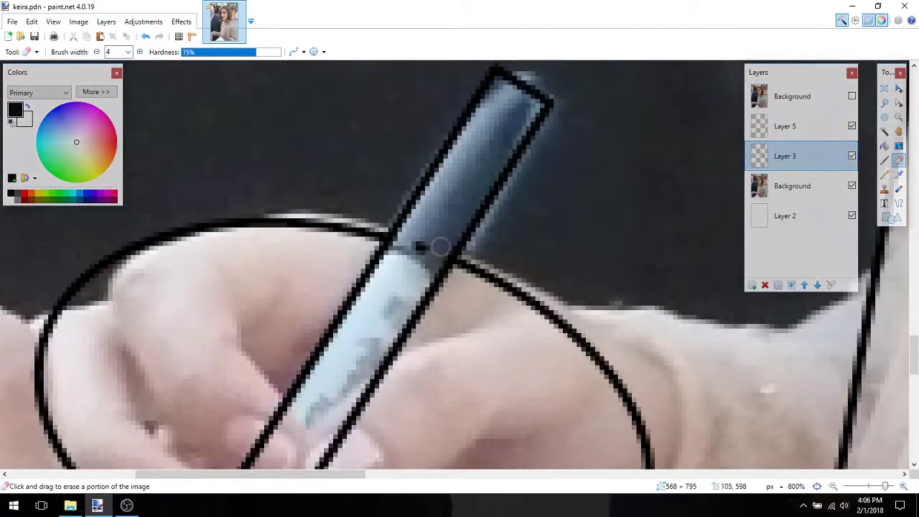
{"action": "scroll", "coordinate": [196, 303], "scroll_direction": "down", "scroll_amount": 5}
- Hide the lower Background layer, compare the drawing with the original photo, and merge Layer 5 down into Layer 3
{"action": "left_click", "coordinate": [816, 486]}
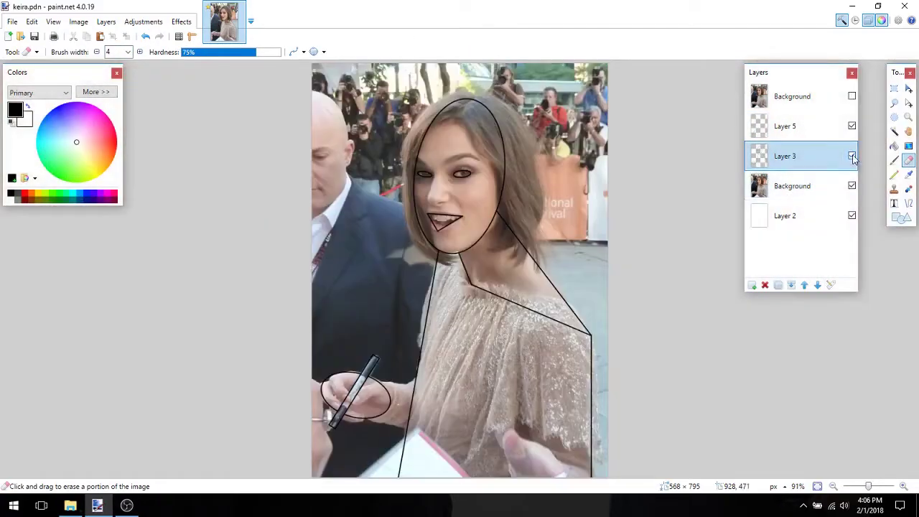
{"action": "left_click", "coordinate": [851, 186]}
{"action": "scroll", "coordinate": [682, 287], "scroll_direction": "down", "scroll_amount": 1}
{"action": "left_click", "coordinate": [851, 96]}
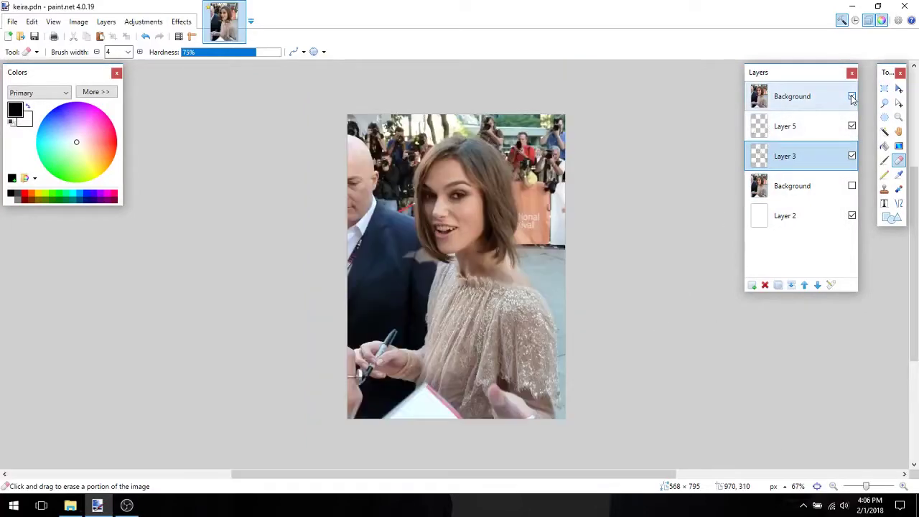
{"action": "left_click", "coordinate": [851, 96]}
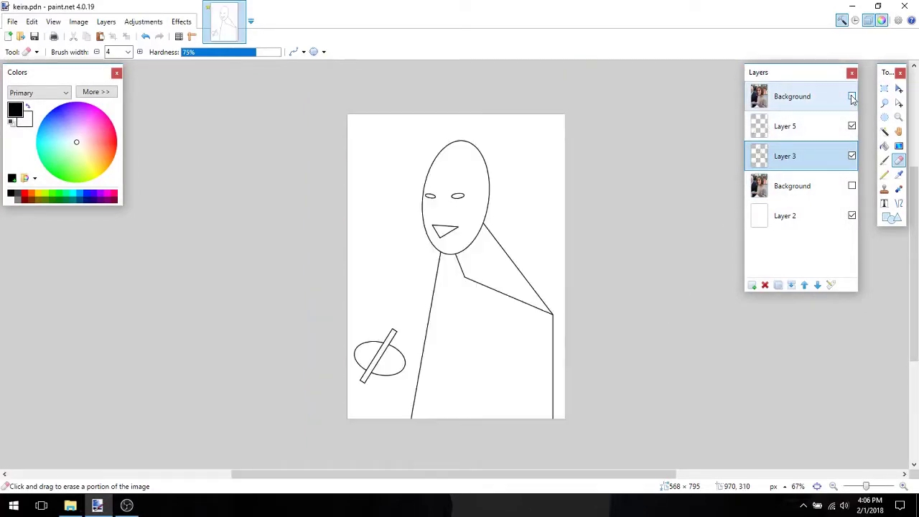
{"action": "left_click", "coordinate": [797, 131]}
{"action": "left_click", "coordinate": [791, 285]}
- Set the eraser width to 13 and erase the entire oval face outline
{"action": "left_click", "coordinate": [903, 486]}
{"action": "left_click", "coordinate": [903, 486]}
{"action": "left_click", "coordinate": [903, 486]}
{"action": "left_click", "coordinate": [903, 486]}
{"action": "scroll", "coordinate": [503, 309], "scroll_direction": "up", "scroll_amount": 2}
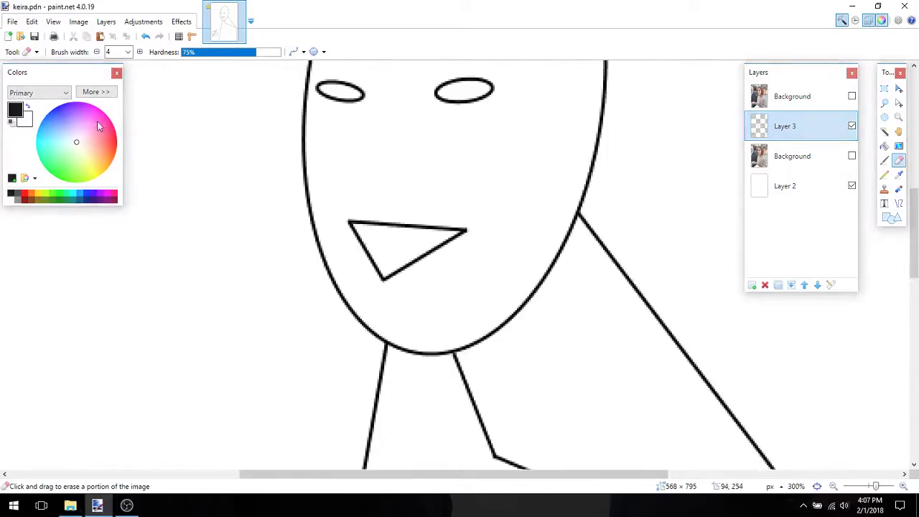
{"action": "left_click", "coordinate": [128, 52]}
{"action": "left_click", "coordinate": [119, 167]}
{"action": "left_click_drag", "start_coordinate": [377, 340], "coordinate": [306, 146]}
{"action": "left_click_drag", "start_coordinate": [499, 330], "coordinate": [583, 198]}
{"action": "scroll", "coordinate": [574, 260], "scroll_direction": "up", "scroll_amount": 3}
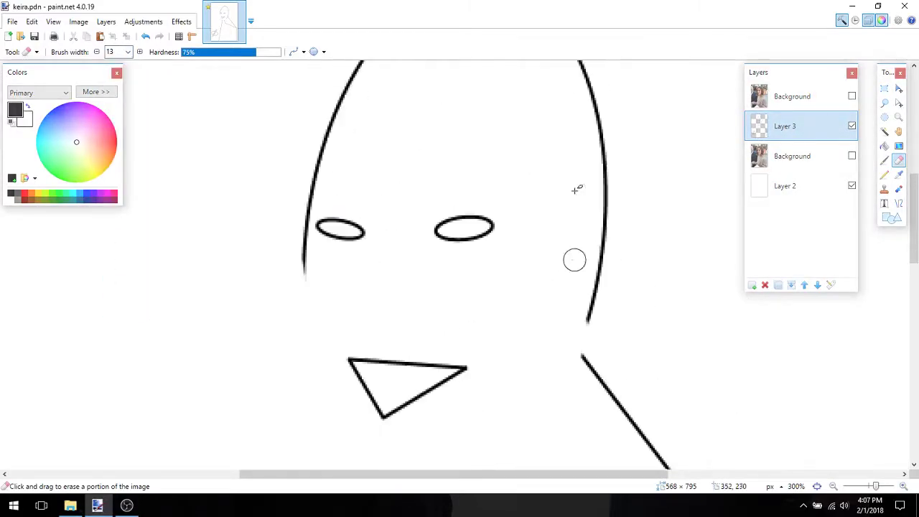
{"action": "left_click_drag", "start_coordinate": [323, 122], "coordinate": [338, 96]}
{"action": "left_click_drag", "start_coordinate": [582, 328], "coordinate": [596, 94]}
{"action": "scroll", "coordinate": [611, 199], "scroll_direction": "up", "scroll_amount": 3}
{"action": "mouse_move", "coordinate": [348, 248]}
{"action": "left_mouse_down"}
{"action": "mouse_move", "coordinate": [487, 116]}
{"action": "mouse_move", "coordinate": [595, 238]}
{"action": "left_mouse_up"}
{"action": "left_click", "coordinate": [817, 486]}
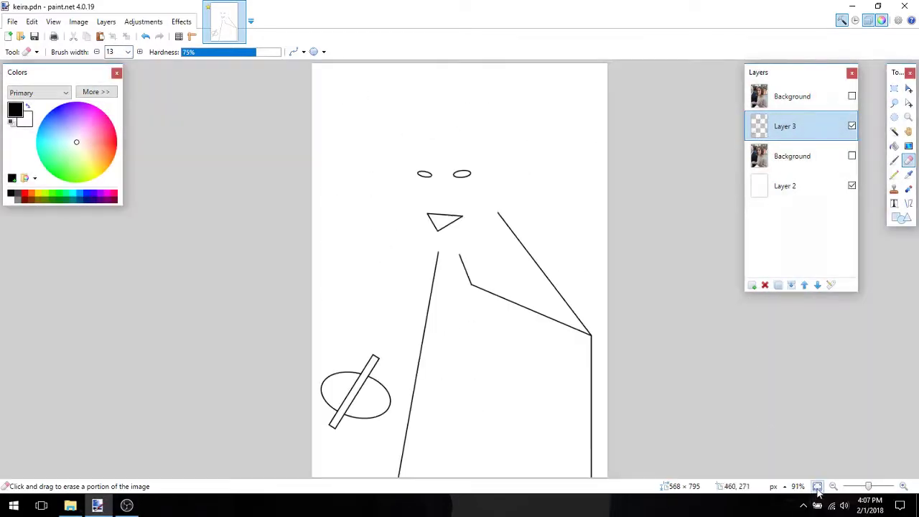
- Show the lower Background layer and draw a straight 2 px jaw line from the chin to the jaw corner near the neck
{"action": "left_click", "coordinate": [852, 156]}
{"action": "left_click", "coordinate": [910, 204]}
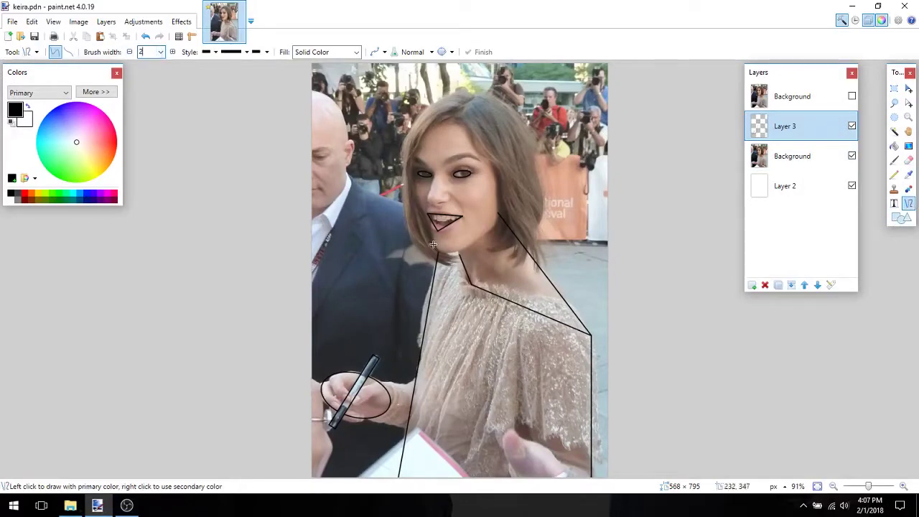
{"action": "left_click_drag", "start_coordinate": [445, 255], "coordinate": [495, 226]}
{"action": "key", "text": "Return"}
- Draw straight face lines from the jaw corner to the top of the head and about 121 px from the chin up the cheek
{"action": "left_click", "coordinate": [903, 486]}
{"action": "left_click", "coordinate": [903, 486]}
{"action": "scroll", "coordinate": [520, 336], "scroll_direction": "up", "scroll_amount": 3}
{"action": "left_click_drag", "start_coordinate": [522, 288], "coordinate": [483, 122]}
{"action": "key", "text": "Return"}
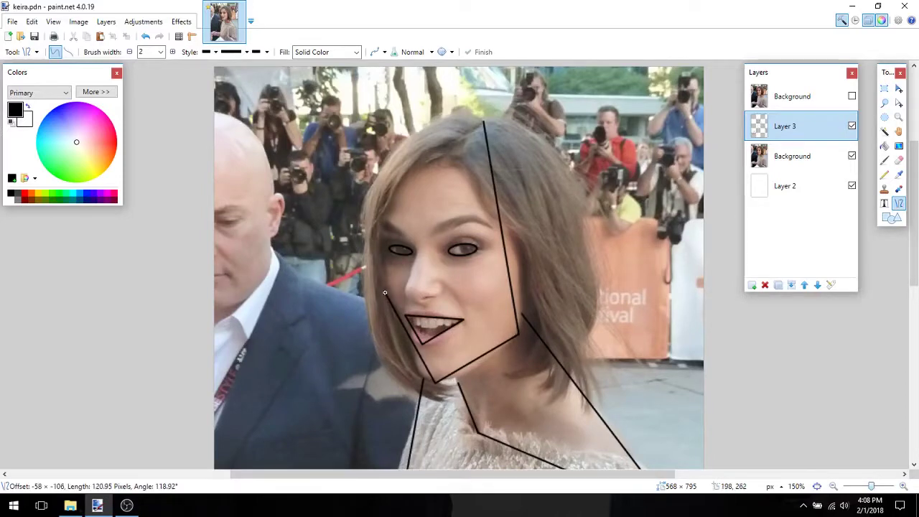
- Draw a straight face line about 231 px long from the cheek corner to the top of the head, and erase its part inside the eye it crosses
{"action": "scroll", "coordinate": [385, 292], "scroll_direction": "up", "scroll_amount": 1}
{"action": "left_click_drag", "start_coordinate": [469, 303], "coordinate": [598, 74]}
{"action": "scroll", "coordinate": [442, 288], "scroll_direction": "up", "scroll_amount": 6}
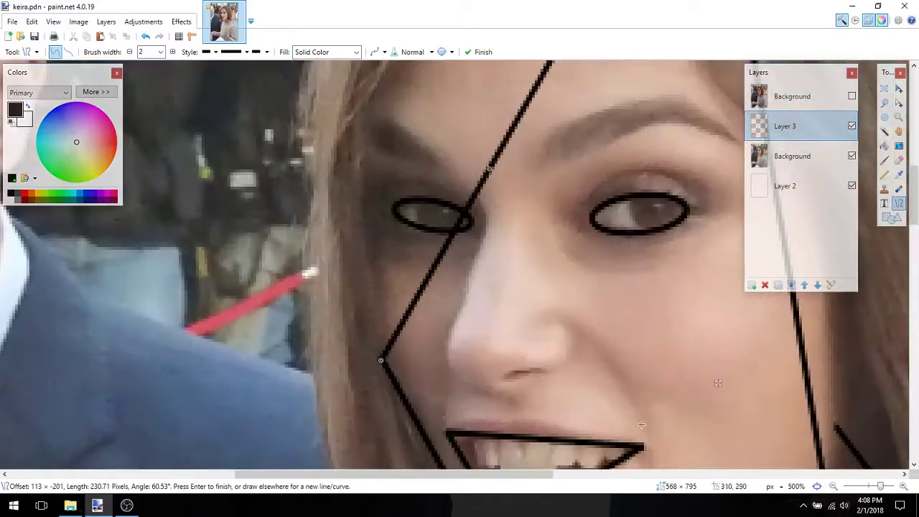
{"action": "key", "text": "Return"}
{"action": "key", "text": "e"}
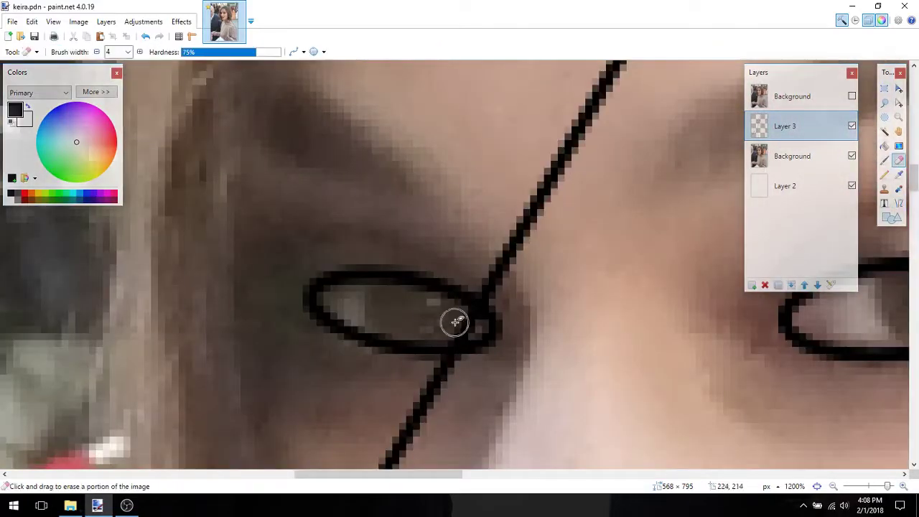
- Compare the line drawing with the photo by hiding and showing the lower and upper Background layers
{"action": "left_click", "coordinate": [816, 486]}
{"action": "left_click", "coordinate": [851, 156]}
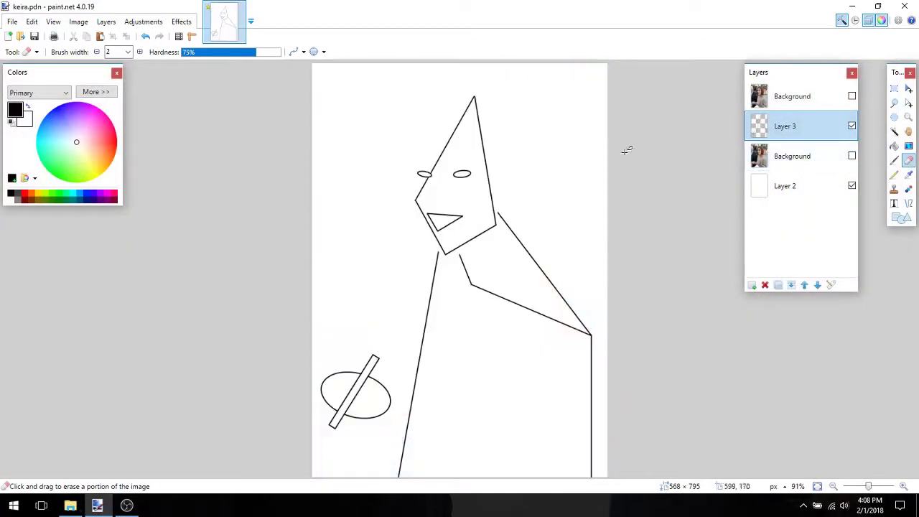
{"action": "left_click", "coordinate": [851, 156]}
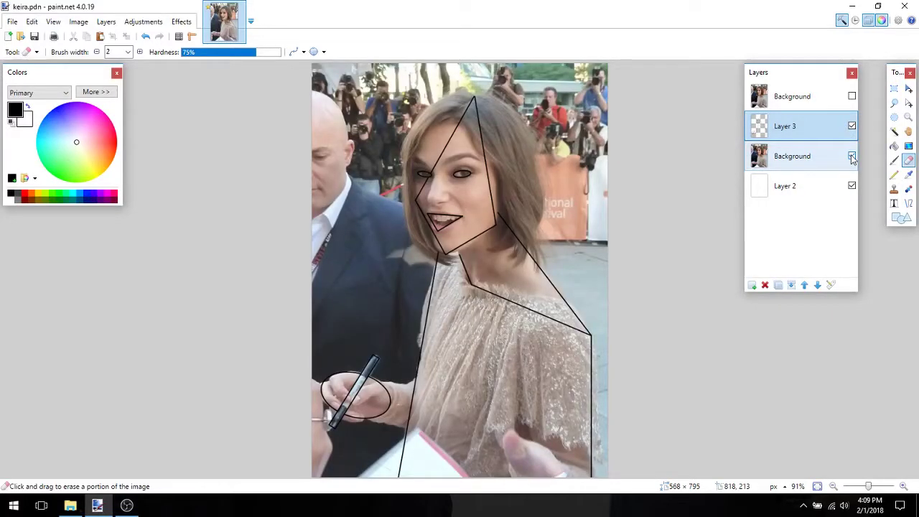
{"action": "left_click", "coordinate": [852, 156]}
{"action": "left_click", "coordinate": [851, 156]}
{"action": "left_click", "coordinate": [851, 96]}
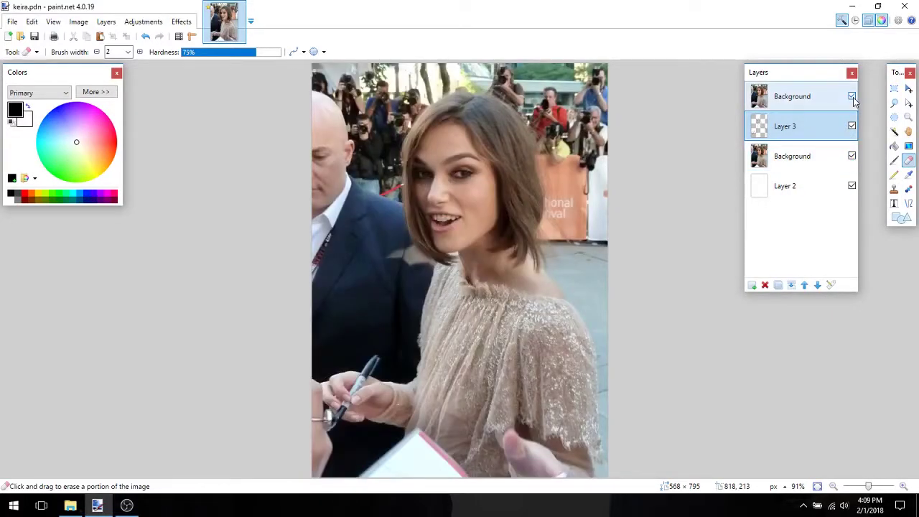
{"action": "left_click", "coordinate": [852, 96]}
- Add a new layer above Layer 3 and name it hair
{"action": "left_click", "coordinate": [752, 285]}
{"action": "double_click", "coordinate": [784, 132]}
{"action": "type", "text": "hair"}
{"action": "key", "text": "Return"}
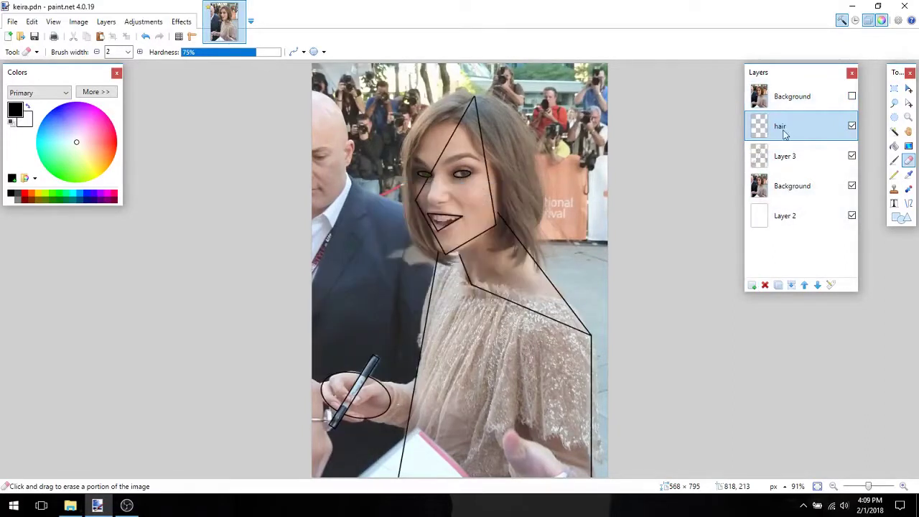
- Draw two nested 2 px ellipses around the head for the hair, the outer about 255 × 341 px and the inner around the face
{"action": "left_click", "coordinate": [901, 217]}
{"action": "left_click", "coordinate": [91, 52]}
{"action": "left_click", "coordinate": [96, 82]}
{"action": "mouse_move", "coordinate": [422, 85]}
{"action": "left_mouse_down"}
{"action": "mouse_move", "coordinate": [546, 263]}
{"action": "mouse_move", "coordinate": [543, 296]}
{"action": "mouse_move", "coordinate": [525, 297]}
{"action": "mouse_move", "coordinate": [535, 302]}
{"action": "left_mouse_up"}
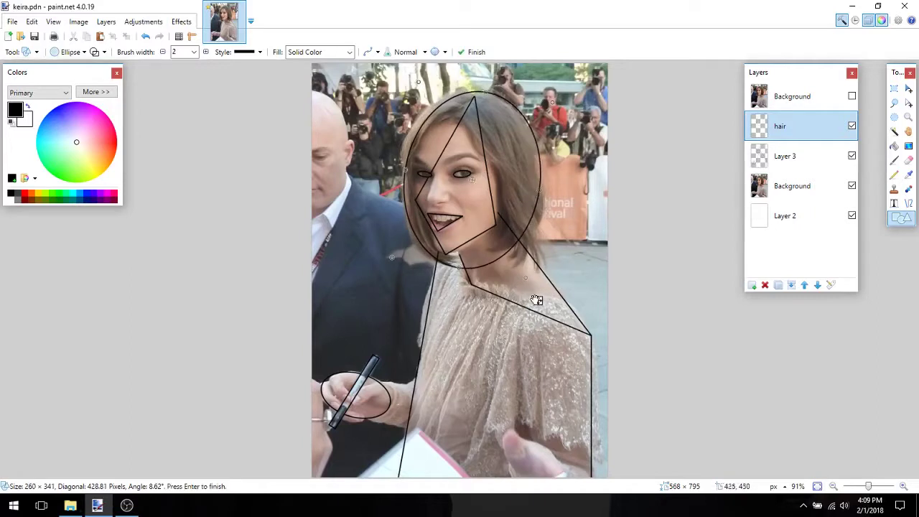
{"action": "key", "text": "Return"}
{"action": "mouse_move", "coordinate": [537, 193]}
{"action": "left_mouse_down"}
{"action": "mouse_move", "coordinate": [544, 198]}
{"action": "mouse_move", "coordinate": [533, 197]}
{"action": "left_mouse_up"}
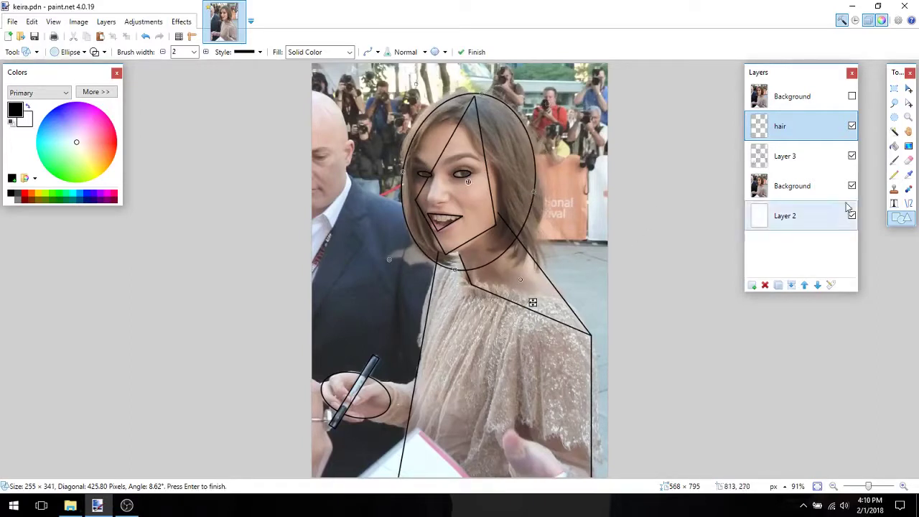
{"action": "key", "text": "Return"}
{"action": "mouse_move", "coordinate": [419, 116]}
{"action": "left_mouse_down"}
{"action": "mouse_move", "coordinate": [503, 260]}
{"action": "mouse_move", "coordinate": [516, 262]}
{"action": "mouse_move", "coordinate": [521, 283]}
{"action": "mouse_move", "coordinate": [530, 274]}
{"action": "mouse_move", "coordinate": [518, 271]}
{"action": "left_mouse_up"}
- Hide Layer 3 and draw two straight lines joining the inner and outer ellipses at the hair tips near the neck and chin
{"action": "left_click", "coordinate": [851, 156]}
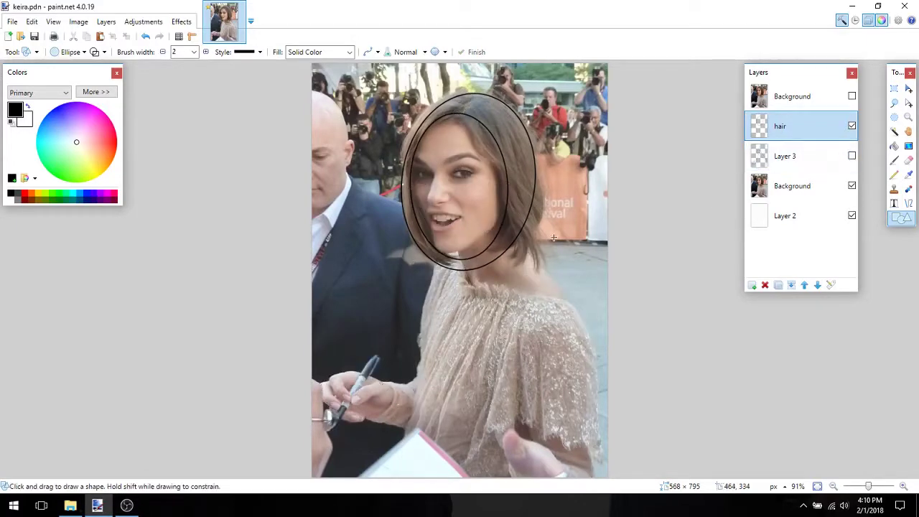
{"action": "scroll", "coordinate": [552, 238], "scroll_direction": "up", "scroll_amount": 3}
{"action": "left_click", "coordinate": [898, 203]}
{"action": "scroll", "coordinate": [546, 215], "scroll_direction": "down", "scroll_amount": 3}
{"action": "scroll", "coordinate": [609, 156], "scroll_direction": "up", "scroll_amount": 1}
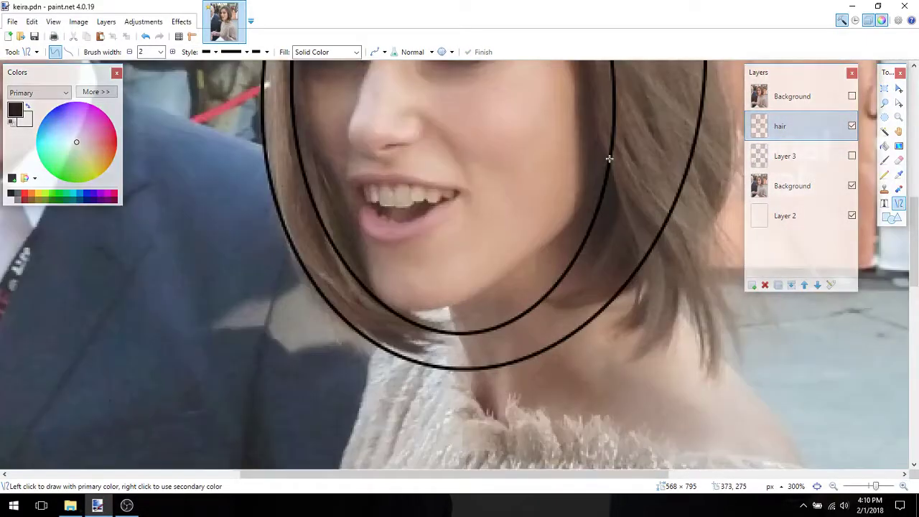
{"action": "left_click_drag", "start_coordinate": [610, 156], "coordinate": [640, 263]}
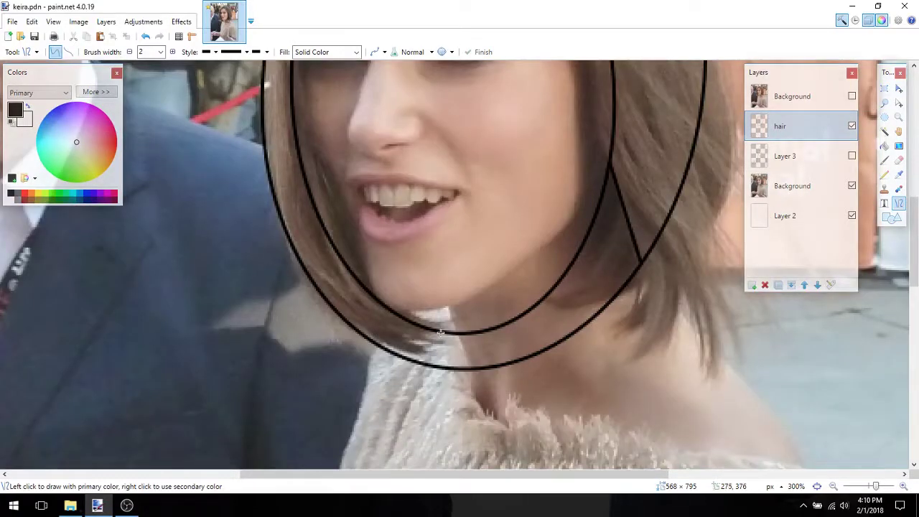
{"action": "left_click_drag", "start_coordinate": [441, 331], "coordinate": [389, 348]}
- Set the eraser width to 11 and erase the lower arcs of both ellipses between the two hair tips
{"action": "scroll", "coordinate": [391, 348], "scroll_direction": "down", "scroll_amount": 1}
{"action": "left_click", "coordinate": [898, 160]}
{"action": "left_click", "coordinate": [128, 52]}
{"action": "left_click", "coordinate": [117, 153]}
{"action": "left_click_drag", "start_coordinate": [453, 266], "coordinate": [456, 268]}
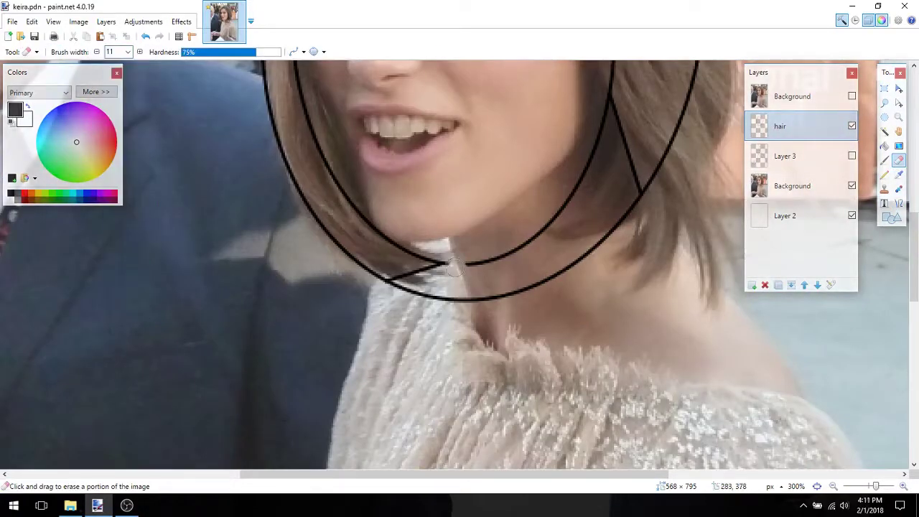
{"action": "scroll", "coordinate": [554, 215], "scroll_direction": "up", "scroll_amount": 2}
{"action": "left_click_drag", "start_coordinate": [605, 187], "coordinate": [596, 164]}
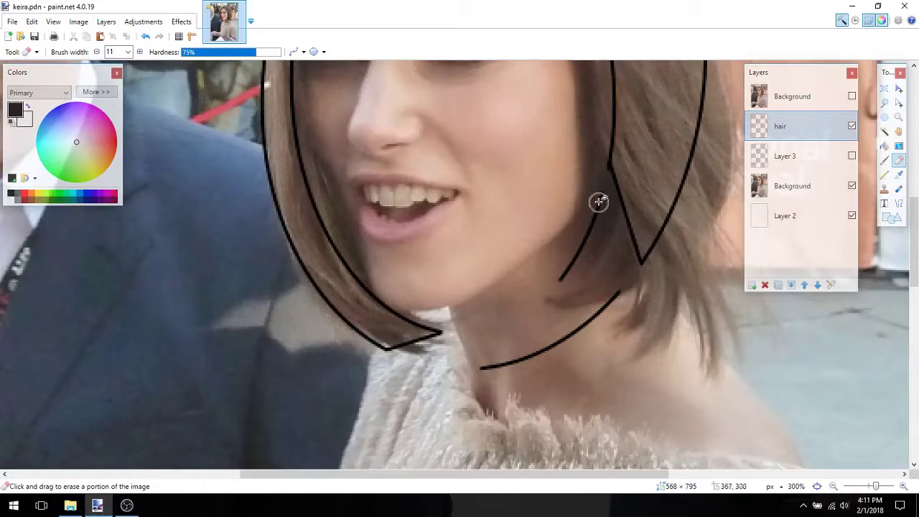
{"action": "left_click_drag", "start_coordinate": [522, 367], "coordinate": [620, 290]}
{"action": "scroll", "coordinate": [588, 252], "scroll_direction": "up", "scroll_amount": 8}
{"action": "left_click", "coordinate": [817, 486]}
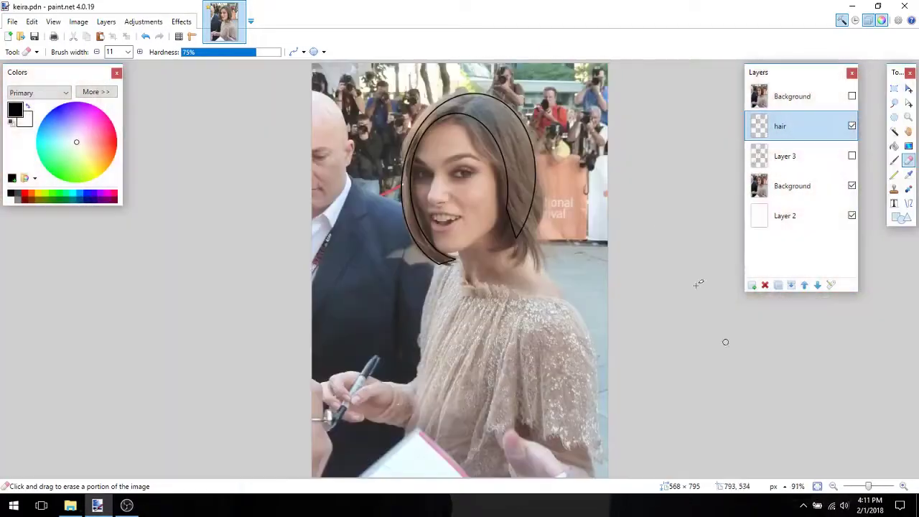
- Show and select Layer 3, and erase the upper ends of the face lines that extend beyond the inner hair ellipse
{"action": "left_click", "coordinate": [851, 156]}
{"action": "left_click", "coordinate": [785, 156]}
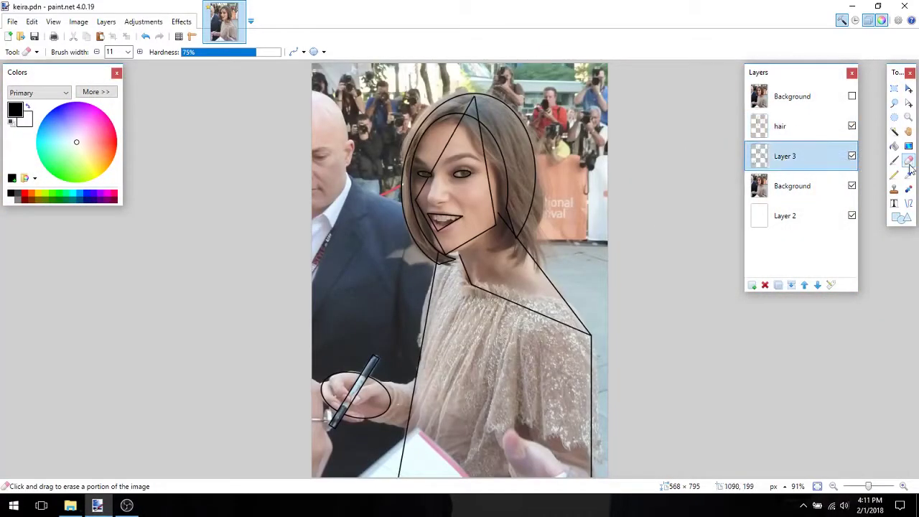
{"action": "scroll", "coordinate": [522, 141], "scroll_direction": "up", "scroll_amount": 5}
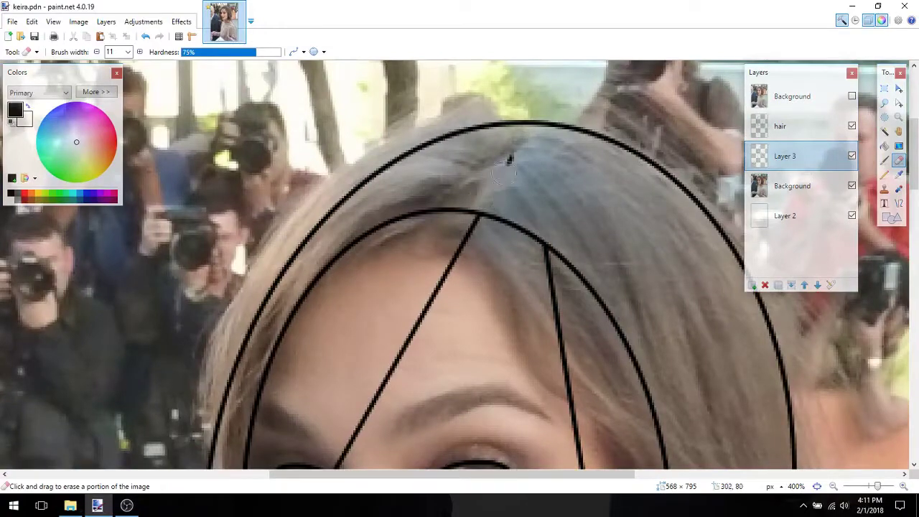
{"action": "scroll", "coordinate": [509, 159], "scroll_direction": "down", "scroll_amount": 5}
{"action": "left_click", "coordinate": [904, 488]}
{"action": "left_click", "coordinate": [904, 487]}
{"action": "left_click", "coordinate": [904, 488]}
{"action": "left_click", "coordinate": [904, 487]}
{"action": "scroll", "coordinate": [268, 302], "scroll_direction": "up", "scroll_amount": 5}
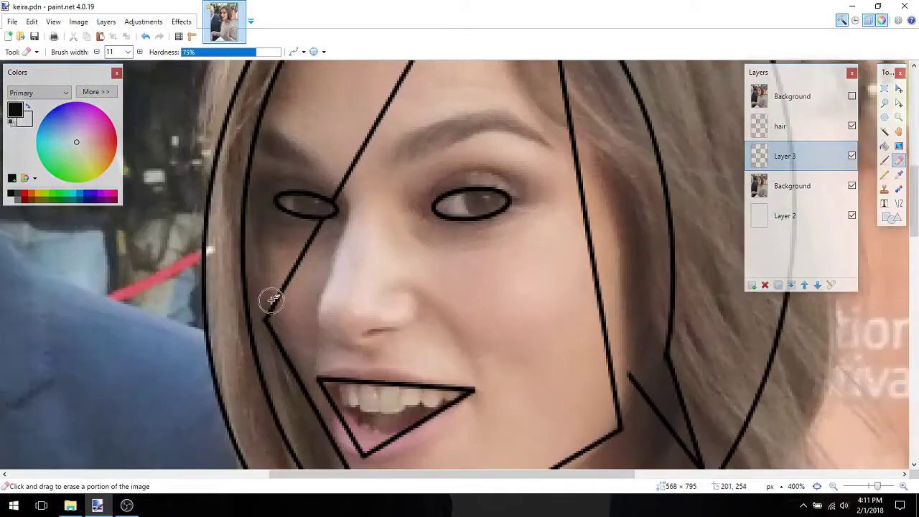
- Hide the lower Background layer and erase the straight line running from the cheek corner past the eye to the forehead
{"action": "left_click", "coordinate": [817, 486]}
{"action": "left_click", "coordinate": [851, 186]}
{"action": "left_click", "coordinate": [833, 486]}
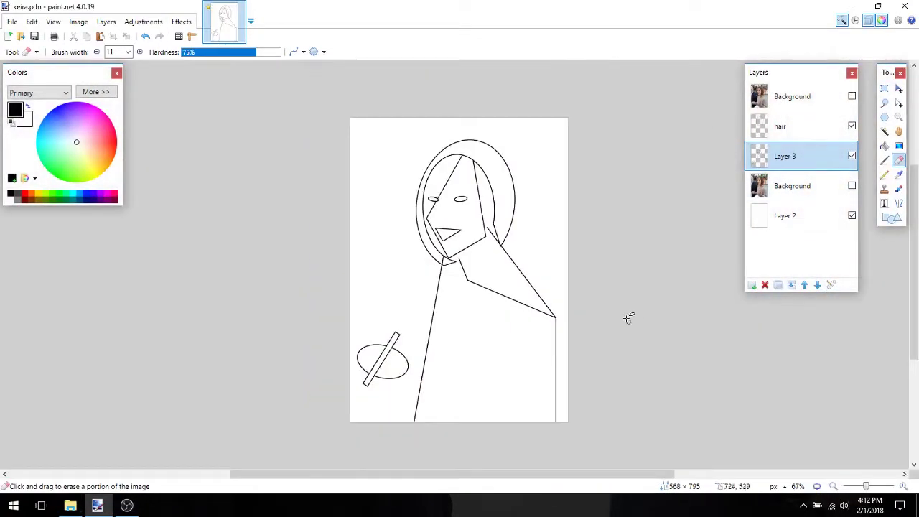
{"action": "triple_click", "coordinate": [905, 488]}
{"action": "left_click", "coordinate": [905, 487]}
{"action": "left_click", "coordinate": [905, 487]}
{"action": "scroll", "coordinate": [466, 373], "scroll_direction": "up", "scroll_amount": 8}
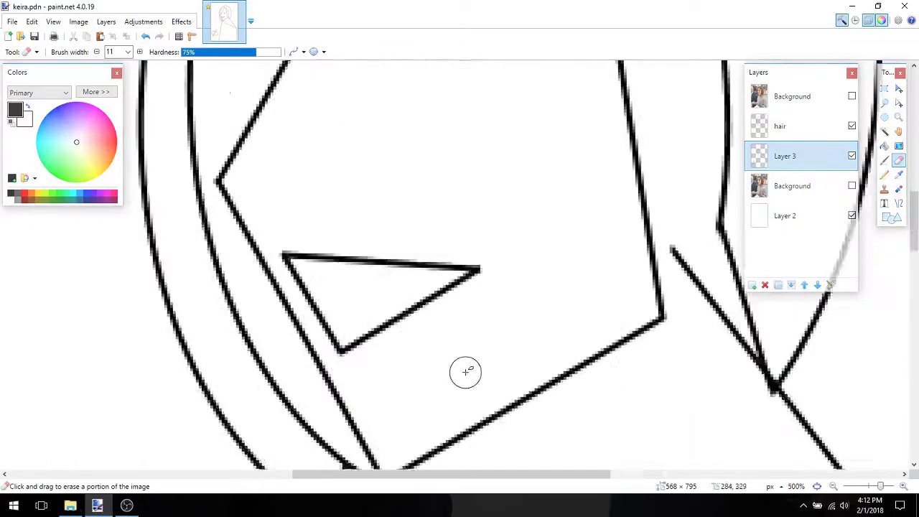
{"action": "mouse_move", "coordinate": [378, 188]}
{"action": "left_mouse_down"}
{"action": "mouse_move", "coordinate": [316, 290]}
{"action": "mouse_move", "coordinate": [403, 150]}
{"action": "left_mouse_up"}
{"action": "scroll", "coordinate": [309, 259], "scroll_direction": "down", "scroll_amount": 2}
{"action": "left_click_drag", "start_coordinate": [309, 259], "coordinate": [228, 372]}
{"action": "scroll", "coordinate": [228, 372], "scroll_direction": "up", "scroll_amount": 5}
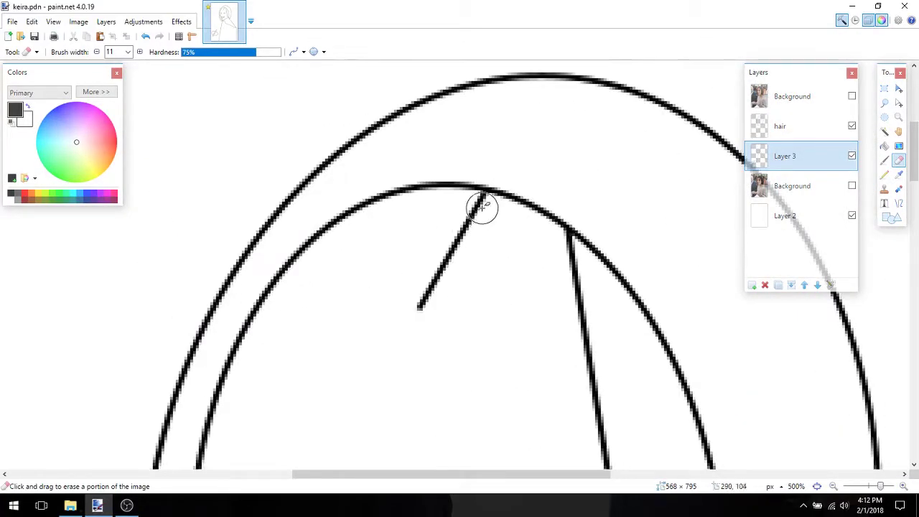
{"action": "scroll", "coordinate": [480, 205], "scroll_direction": "down", "scroll_amount": 6}
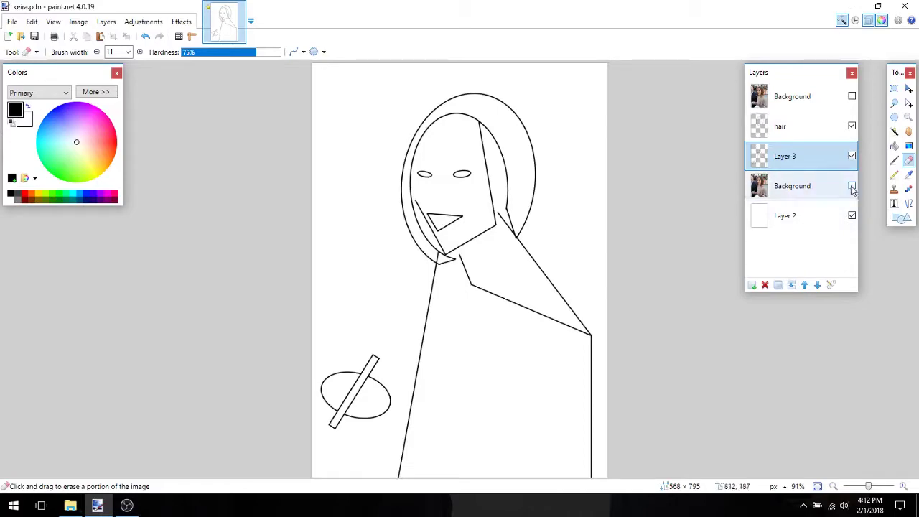
- Erase the straight line from the jaw corner to the top of the face, checking the drawing against the photo
{"action": "left_click", "coordinate": [852, 186]}
{"action": "left_click", "coordinate": [851, 186]}
{"action": "scroll", "coordinate": [698, 410], "scroll_direction": "up", "scroll_amount": 7}
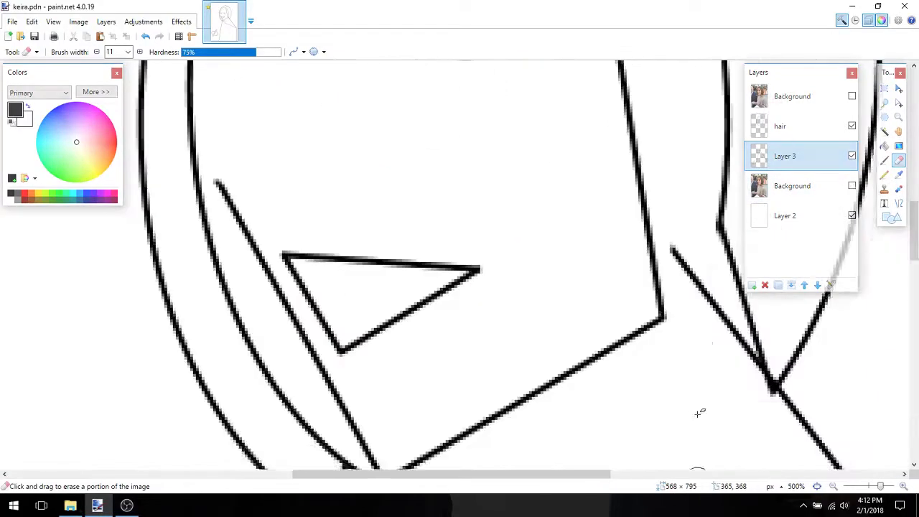
{"action": "scroll", "coordinate": [649, 338], "scroll_direction": "up", "scroll_amount": 5}
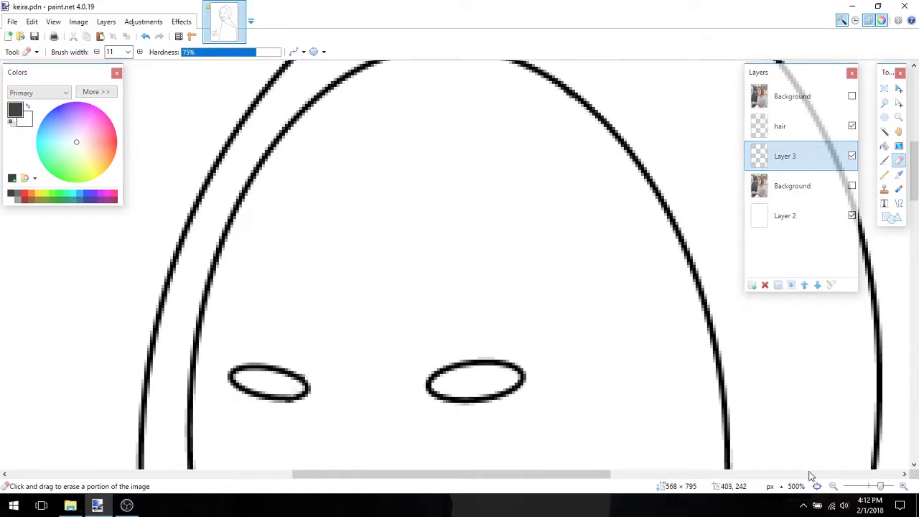
{"action": "left_click", "coordinate": [817, 486]}
{"action": "left_click", "coordinate": [851, 185]}
{"action": "left_click", "coordinate": [851, 186]}
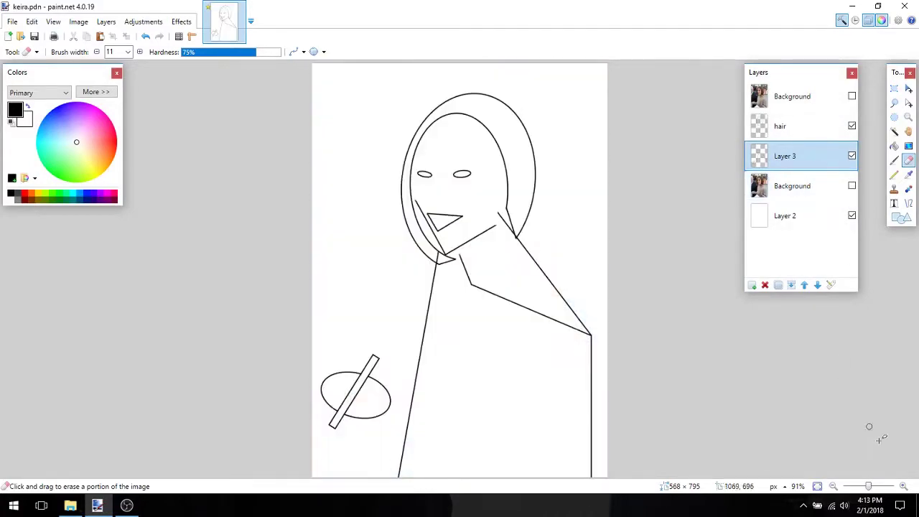
- Set the eraser width to 3, erase the torso and shoulder line ends overlapping the hair, and show the lower Background layer
{"action": "scroll", "coordinate": [669, 382], "scroll_direction": "up", "scroll_amount": 5}
{"action": "left_click", "coordinate": [817, 486]}
{"action": "left_click", "coordinate": [904, 486]}
{"action": "left_click", "coordinate": [904, 486]}
{"action": "left_click", "coordinate": [904, 486]}
{"action": "left_click_drag", "start_coordinate": [468, 474], "coordinate": [399, 471]}
{"action": "scroll", "coordinate": [397, 445], "scroll_direction": "up", "scroll_amount": 3}
{"action": "left_click", "coordinate": [128, 53]}
{"action": "left_click", "coordinate": [117, 79]}
{"action": "scroll", "coordinate": [538, 338], "scroll_direction": "down", "scroll_amount": 1}
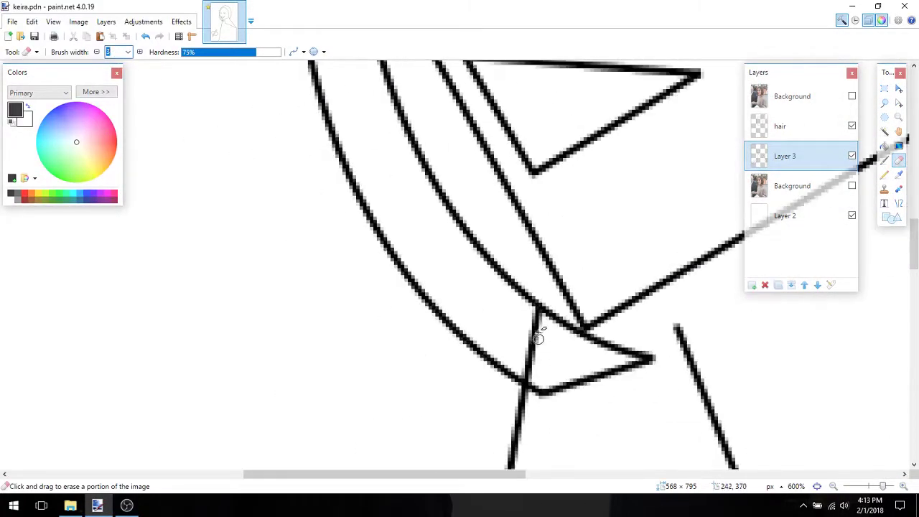
{"action": "key", "text": "ctrl+b"}
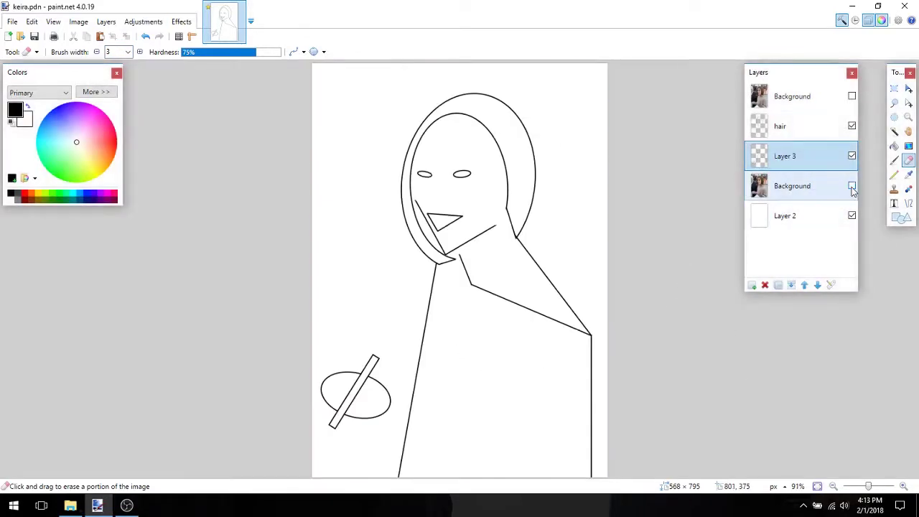
{"action": "left_click", "coordinate": [851, 186]}
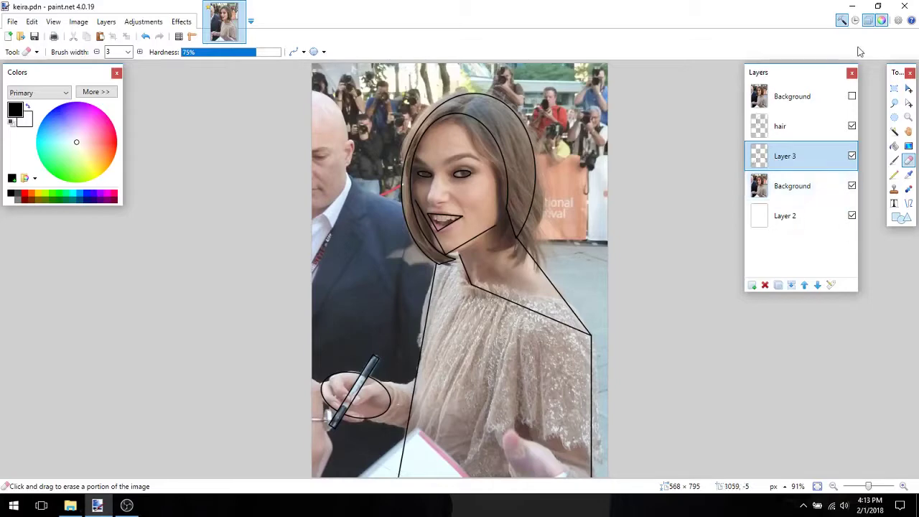
{"action": "left_click", "coordinate": [901, 218]}
{"action": "left_click", "coordinate": [84, 54]}
{"action": "left_click", "coordinate": [58, 80]}
- Outline the eyebrow on the right of the face with a narrow triangle of straight 2 px lines
{"action": "left_click", "coordinate": [904, 487]}
{"action": "left_click", "coordinate": [904, 487]}
{"action": "left_click", "coordinate": [903, 487]}
{"action": "left_click", "coordinate": [904, 487]}
{"action": "scroll", "coordinate": [435, 370], "scroll_direction": "up", "scroll_amount": 6}
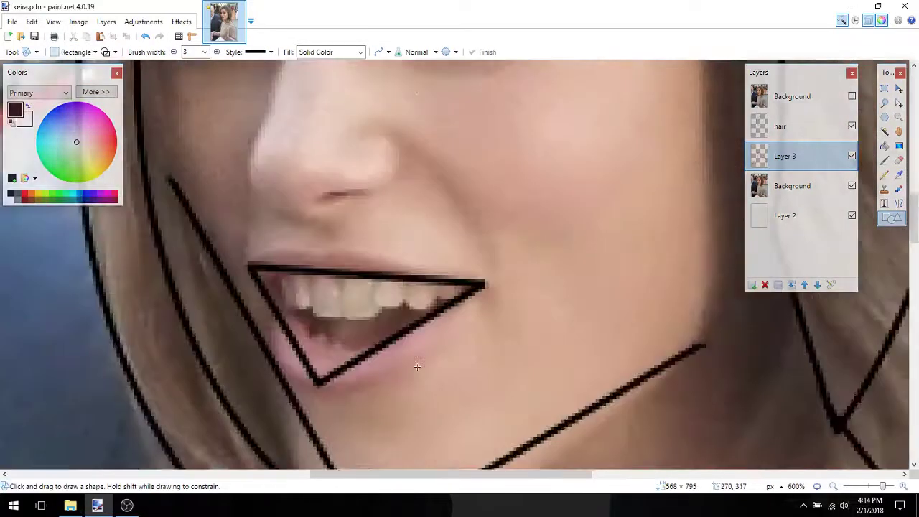
{"action": "left_click", "coordinate": [899, 203]}
{"action": "mouse_move", "coordinate": [374, 289]}
{"action": "left_mouse_down"}
{"action": "mouse_move", "coordinate": [369, 274]}
{"action": "mouse_move", "coordinate": [538, 211]}
{"action": "mouse_move", "coordinate": [387, 272]}
{"action": "mouse_move", "coordinate": [378, 286]}
{"action": "left_mouse_up"}
{"action": "key", "text": "Return"}
{"action": "key", "text": "Return"}
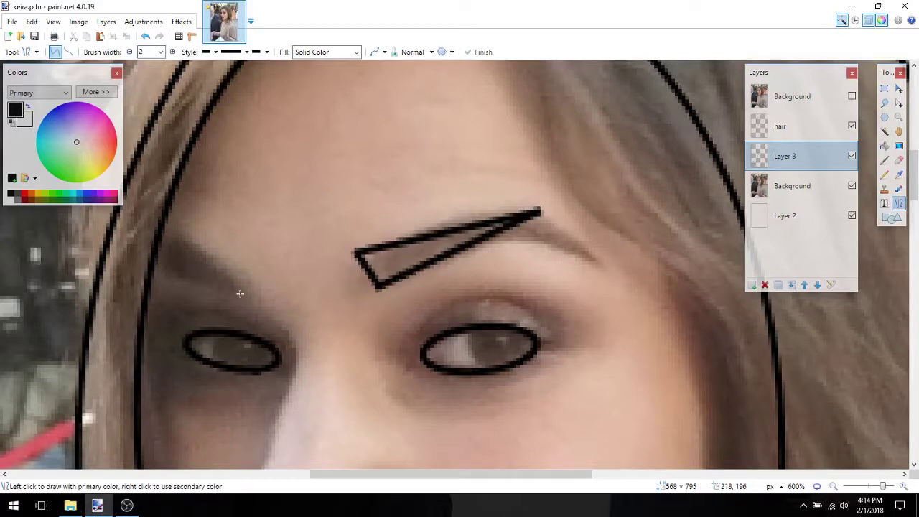
- Outline the eyebrow on the left of the face with a small triangle of straight 2 px lines
{"action": "key", "text": "Return"}
{"action": "mouse_move", "coordinate": [241, 290]}
{"action": "left_mouse_down"}
{"action": "mouse_move", "coordinate": [178, 237]}
{"action": "mouse_move", "coordinate": [165, 268]}
{"action": "mouse_move", "coordinate": [242, 290]}
{"action": "left_mouse_up"}
{"action": "key", "text": "Return"}
{"action": "key", "text": "Return"}
{"action": "scroll", "coordinate": [242, 289], "scroll_direction": "down", "scroll_amount": 1}
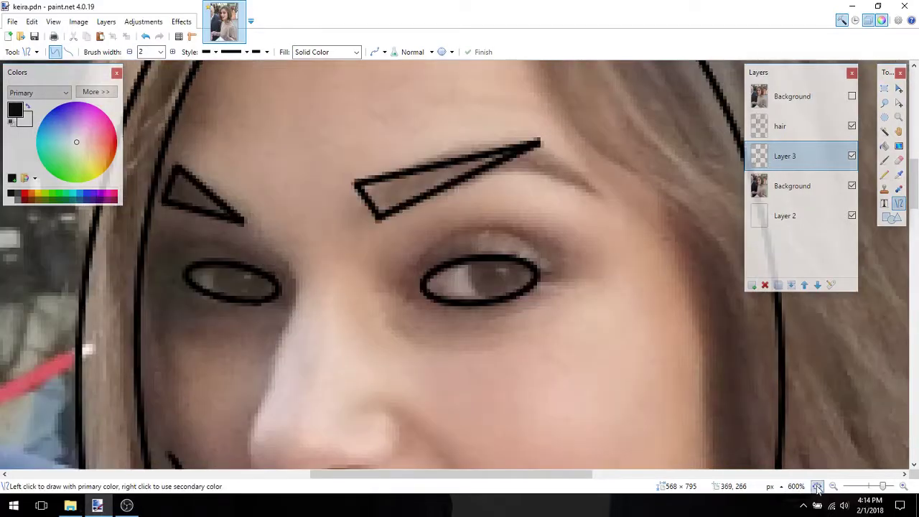
- Check the drawing without the photo, set the eraser width to 6, and erase both straight jaw lines meeting at the chin
{"action": "left_click", "coordinate": [817, 487]}
{"action": "left_click", "coordinate": [852, 186]}
{"action": "left_click", "coordinate": [852, 186]}
{"action": "left_click", "coordinate": [909, 161]}
{"action": "left_click", "coordinate": [128, 52]}
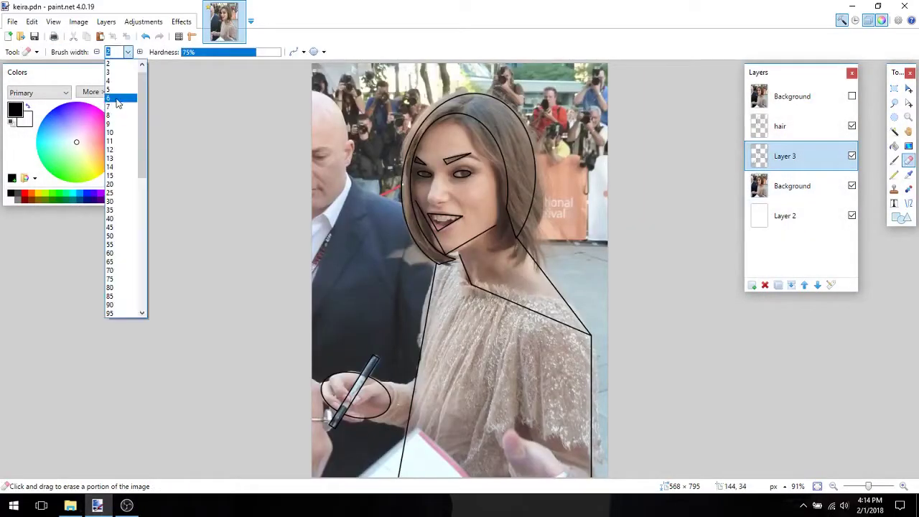
{"action": "left_click", "coordinate": [116, 108]}
{"action": "scroll", "coordinate": [455, 294], "scroll_direction": "up", "scroll_amount": 5}
{"action": "scroll", "coordinate": [453, 297], "scroll_direction": "up", "scroll_amount": 1}
{"action": "left_click_drag", "start_coordinate": [390, 267], "coordinate": [401, 280]}
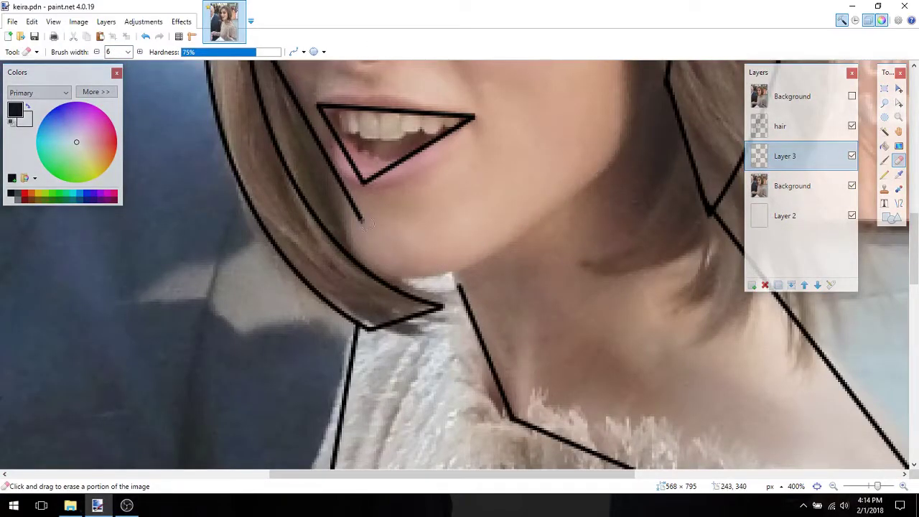
{"action": "left_click_drag", "start_coordinate": [364, 224], "coordinate": [322, 158]}
{"action": "scroll", "coordinate": [258, 179], "scroll_direction": "up", "scroll_amount": 3}
- Choose the Line tool, show the upper Background layer, and examine the woman's face in the original photo
{"action": "key", "text": "o"}
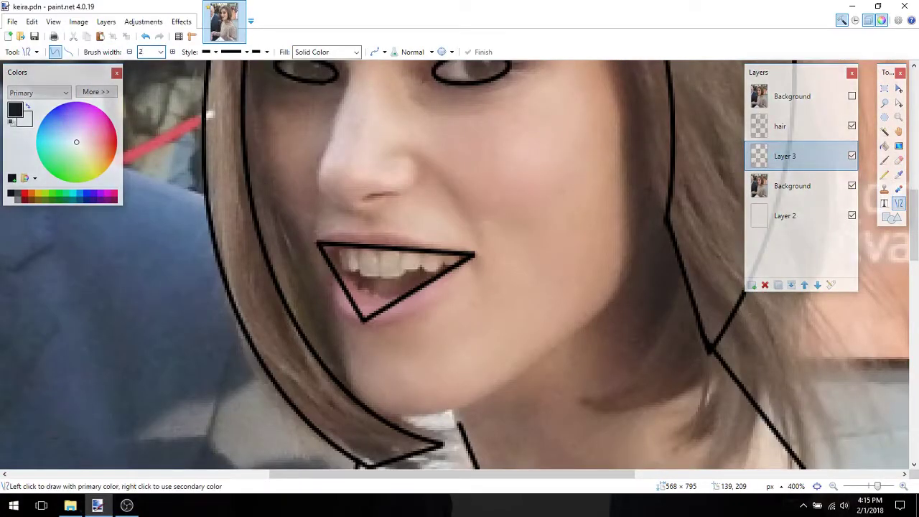
{"action": "left_click", "coordinate": [867, 487]}
{"action": "left_click", "coordinate": [851, 96]}
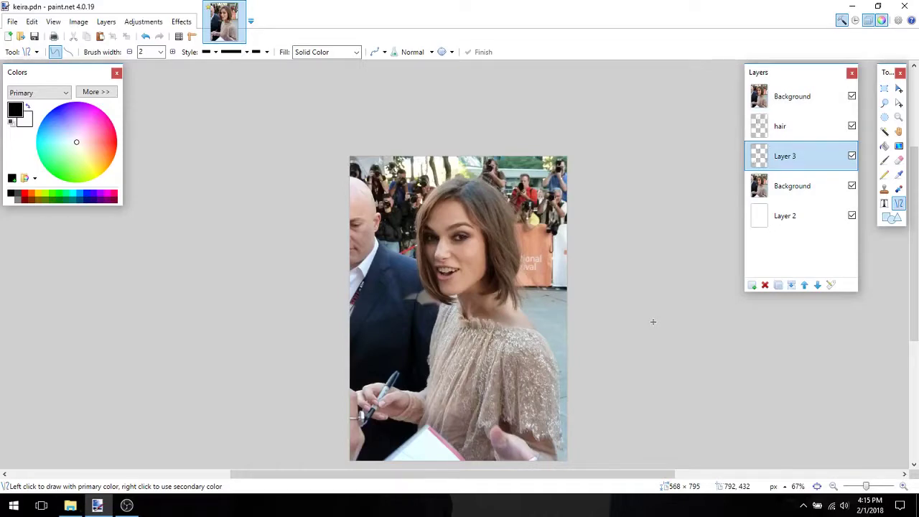
{"action": "left_click_drag", "start_coordinate": [865, 487], "coordinate": [875, 487]}
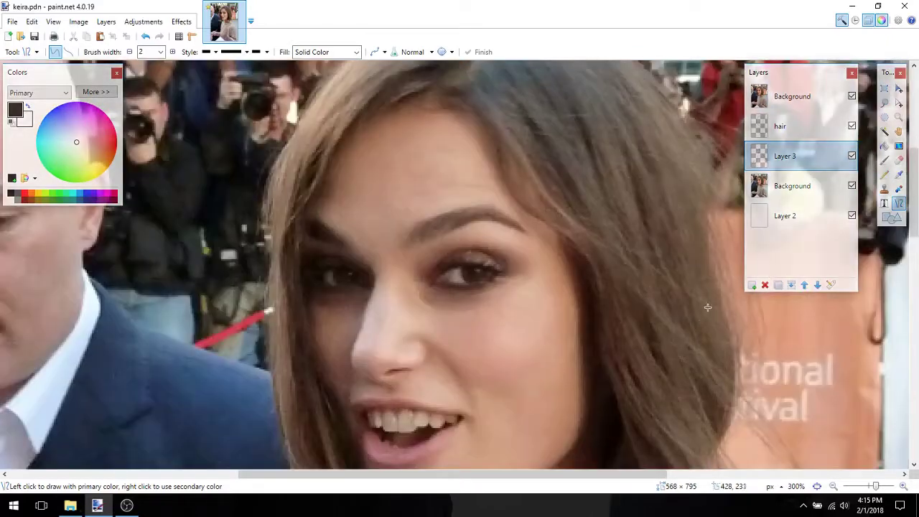
- Choose the Ellipse shape for drawing and hide the upper Background layer so the traced lines show over the faded photo
{"action": "scroll", "coordinate": [707, 307], "scroll_direction": "down", "scroll_amount": 2}
{"action": "left_click", "coordinate": [892, 217]}
{"action": "left_click", "coordinate": [74, 52]}
{"action": "left_click", "coordinate": [102, 82]}
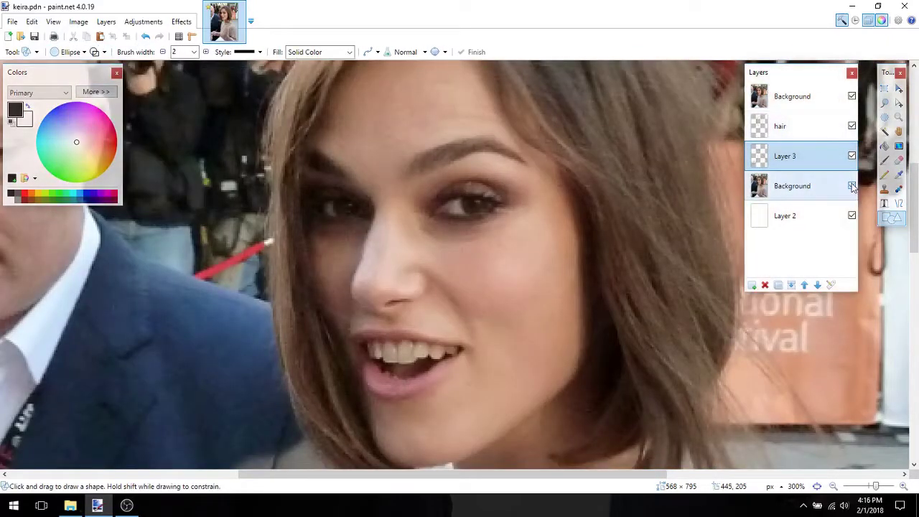
{"action": "left_click", "coordinate": [852, 186]}
{"action": "left_click", "coordinate": [852, 95]}
- Try outlining both cheeks with tilted ellipses, about 32 × 51 px on the left and about 66 × 47 px on the right
{"action": "mouse_move", "coordinate": [320, 240]}
{"action": "left_mouse_down"}
{"action": "mouse_move", "coordinate": [369, 323]}
{"action": "mouse_move", "coordinate": [300, 323]}
{"action": "left_mouse_up"}
{"action": "left_click_drag", "start_coordinate": [367, 358], "coordinate": [387, 338]}
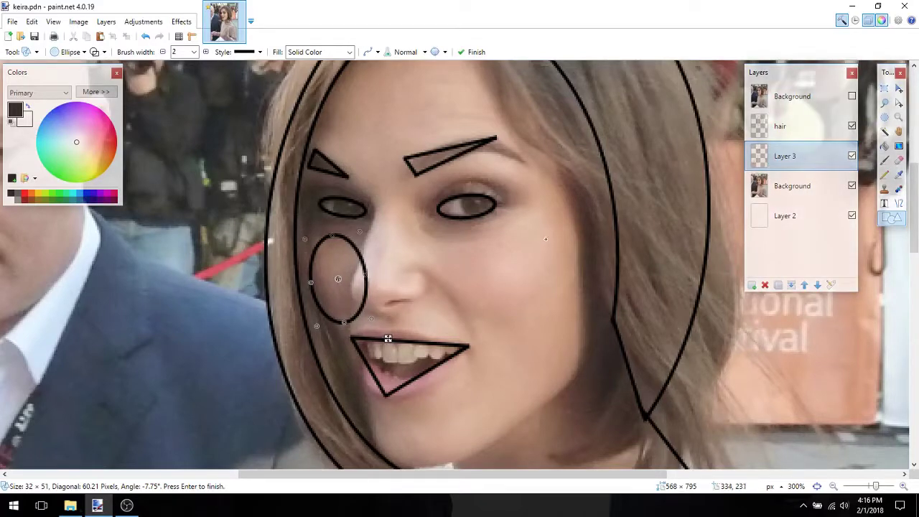
{"action": "mouse_move", "coordinate": [546, 239]}
{"action": "left_mouse_down"}
{"action": "mouse_move", "coordinate": [444, 323]}
{"action": "mouse_move", "coordinate": [553, 237]}
{"action": "left_mouse_up"}
{"action": "left_click_drag", "start_coordinate": [426, 226], "coordinate": [404, 281]}
{"action": "left_click_drag", "start_coordinate": [593, 285], "coordinate": [595, 284]}
{"action": "left_click_drag", "start_coordinate": [546, 249], "coordinate": [550, 246]}
{"action": "left_click_drag", "start_coordinate": [528, 313], "coordinate": [526, 311]}
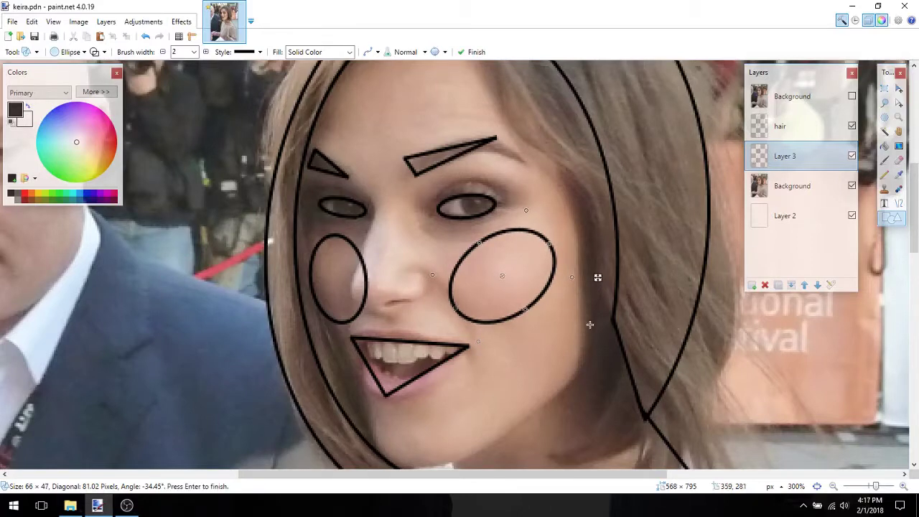
{"action": "left_click", "coordinate": [589, 323]}
- Try erasing the edge of the left cheek ellipse beside the nose with a 10 px eraser, and undo the erasing and cheek work
{"action": "scroll", "coordinate": [589, 322], "scroll_direction": "down", "scroll_amount": 1}
{"action": "left_click", "coordinate": [899, 161]}
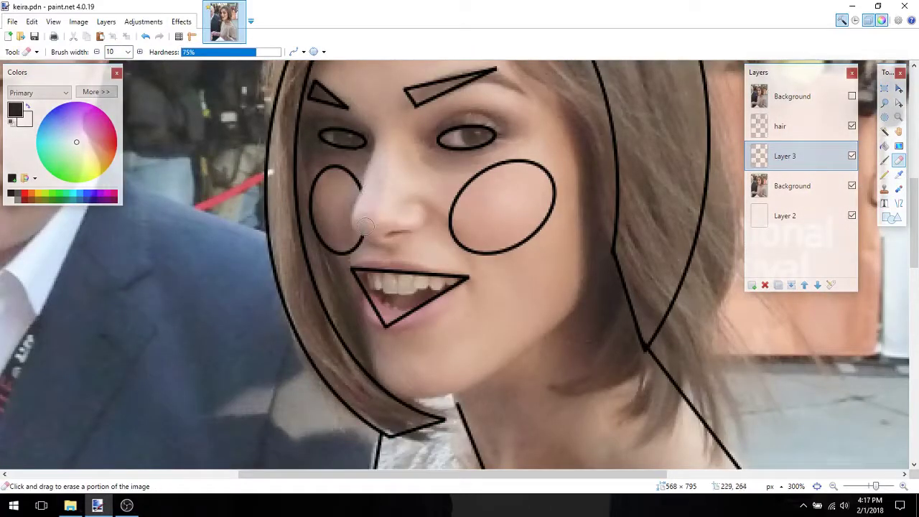
{"action": "left_click", "coordinate": [817, 486]}
{"action": "left_click", "coordinate": [852, 185]}
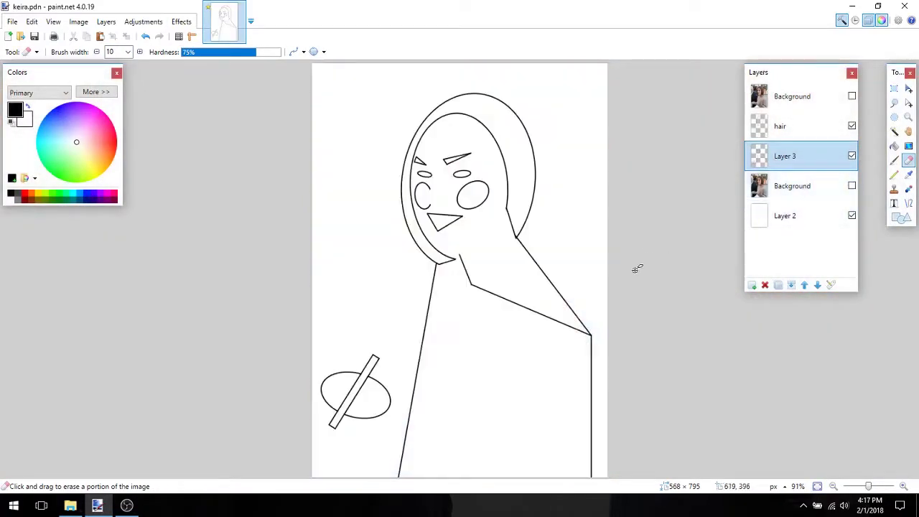
{"action": "key", "text": "ctrl+z"}
{"action": "key", "text": "o"}
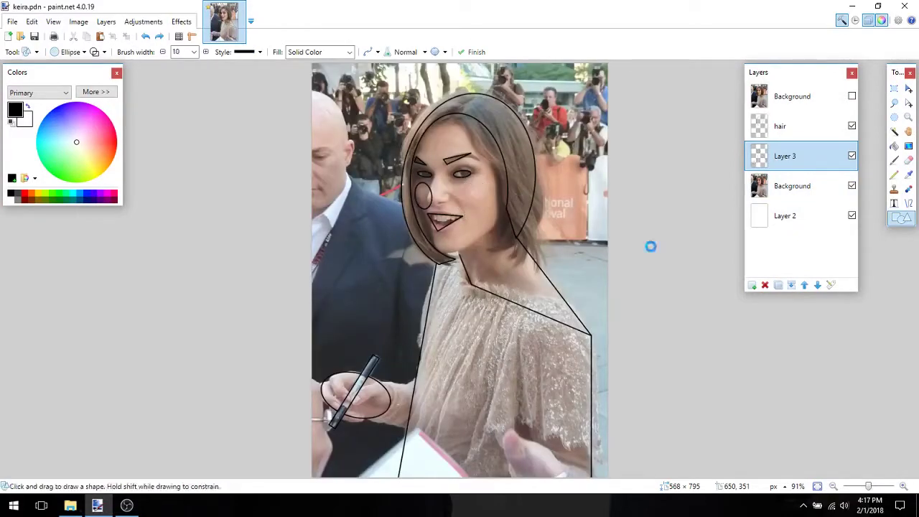
- Draw a straight 2 px line along the jaw from the chin up to the jaw corner on the right of the face
{"action": "left_click", "coordinate": [909, 205]}
{"action": "left_click", "coordinate": [817, 486]}
{"action": "scroll", "coordinate": [567, 345], "scroll_direction": "up", "scroll_amount": 3}
{"action": "left_click_drag", "start_coordinate": [577, 331], "coordinate": [450, 422]}
{"action": "key", "text": "ctrl+z"}
{"action": "double_click", "coordinate": [146, 50]}
{"action": "left_click_drag", "start_coordinate": [581, 328], "coordinate": [458, 418]}
- Draw straight lines down both sides of the face, the right one about 117 px long, and check the drawing without the photo
{"action": "left_click_drag", "start_coordinate": [566, 130], "coordinate": [586, 326]}
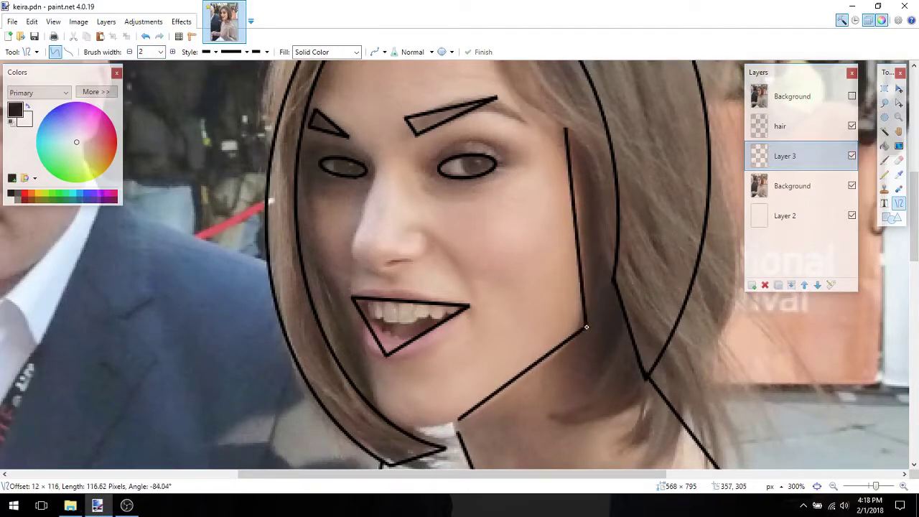
{"action": "left_click_drag", "start_coordinate": [304, 146], "coordinate": [340, 334]}
{"action": "key", "text": "Return"}
{"action": "left_click", "coordinate": [816, 486]}
{"action": "left_click", "coordinate": [852, 186]}
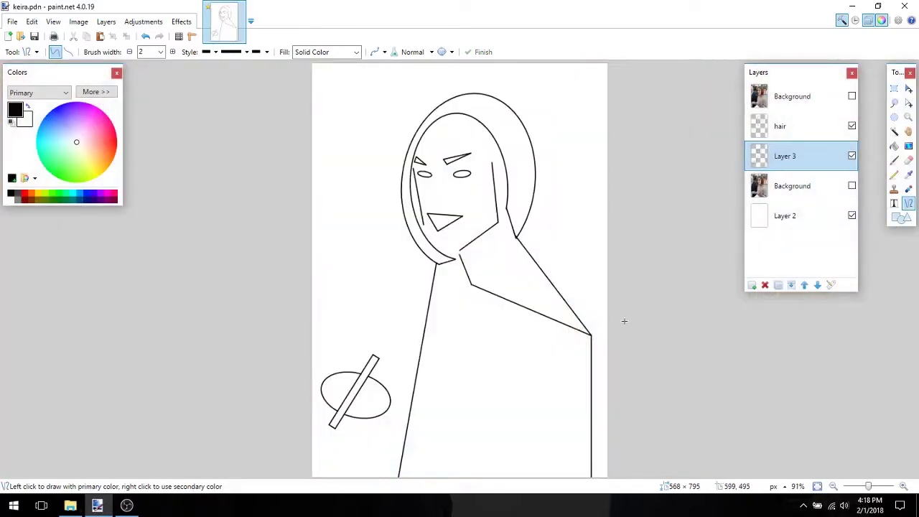
{"action": "left_click", "coordinate": [851, 187]}
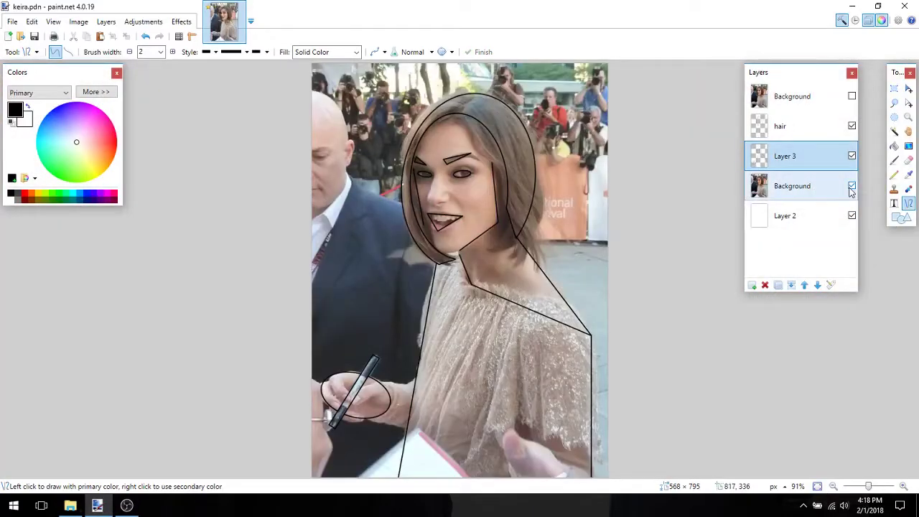
- Outline the hand at the lower edge of the photo with an ellipse about 164 × 71 px, rotated about 40 degrees
{"action": "left_click", "coordinate": [901, 217]}
{"action": "left_click_drag", "start_coordinate": [498, 426], "coordinate": [585, 464]}
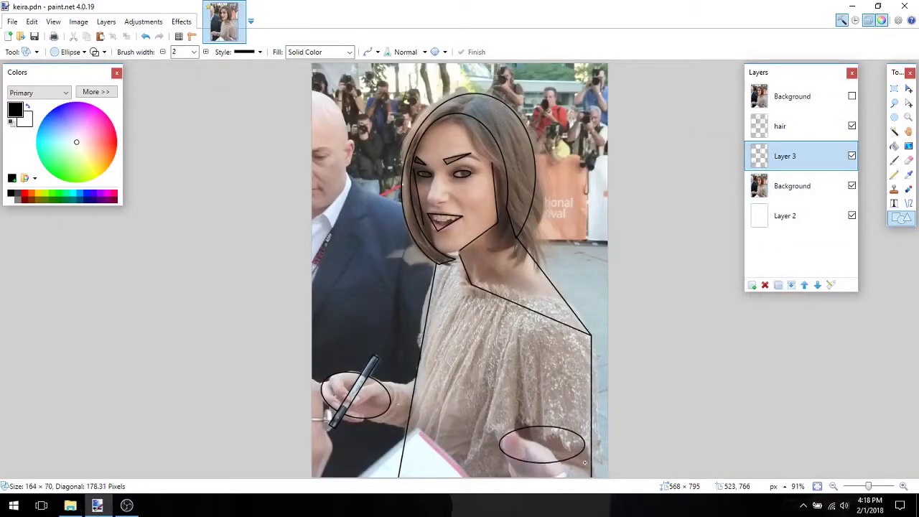
{"action": "left_click_drag", "start_coordinate": [587, 426], "coordinate": [584, 458]}
{"action": "scroll", "coordinate": [584, 458], "scroll_direction": "down", "scroll_amount": 2}
{"action": "left_click_drag", "start_coordinate": [547, 376], "coordinate": [543, 390]}
{"action": "left_click_drag", "start_coordinate": [558, 351], "coordinate": [558, 347]}
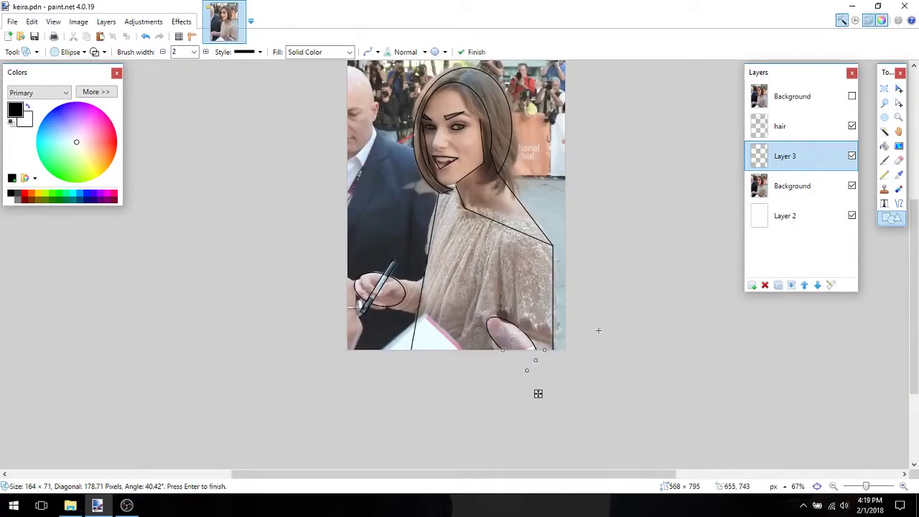
{"action": "key", "text": "Return"}
- Compare the line drawing with and without the faded photo behind it, and take a closer look at the traced lines
{"action": "left_click", "coordinate": [852, 186]}
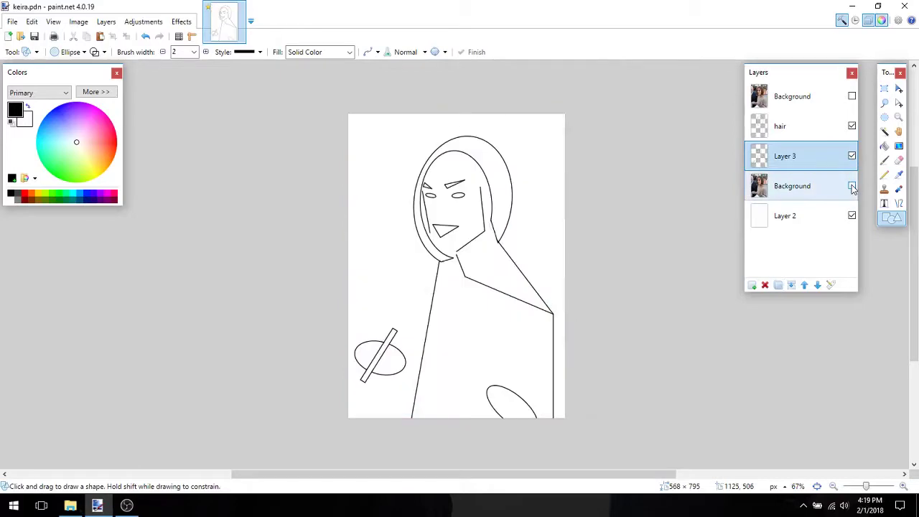
{"action": "left_click", "coordinate": [851, 186]}
{"action": "left_click", "coordinate": [852, 186]}
{"action": "left_click", "coordinate": [851, 186]}
{"action": "left_click", "coordinate": [851, 186]}
{"action": "left_click", "coordinate": [852, 187]}
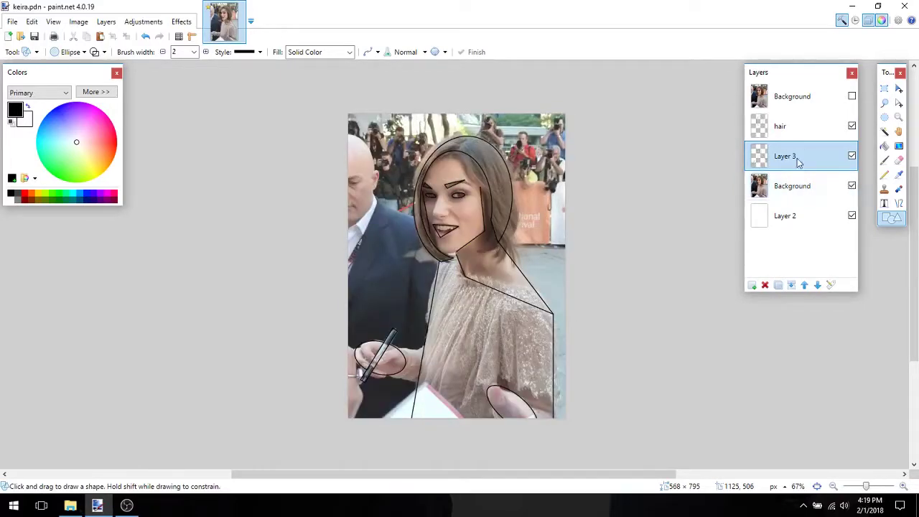
{"action": "left_click", "coordinate": [904, 486]}
{"action": "left_click", "coordinate": [903, 486]}
{"action": "left_click", "coordinate": [903, 486]}
{"action": "scroll", "coordinate": [567, 381], "scroll_direction": "up", "scroll_amount": 3}
- Hide the faded photo and compare the whole line drawing with the original photo on the upper Background layer
{"action": "left_click", "coordinate": [817, 486]}
{"action": "left_click", "coordinate": [851, 186]}
{"action": "left_click", "coordinate": [852, 96]}
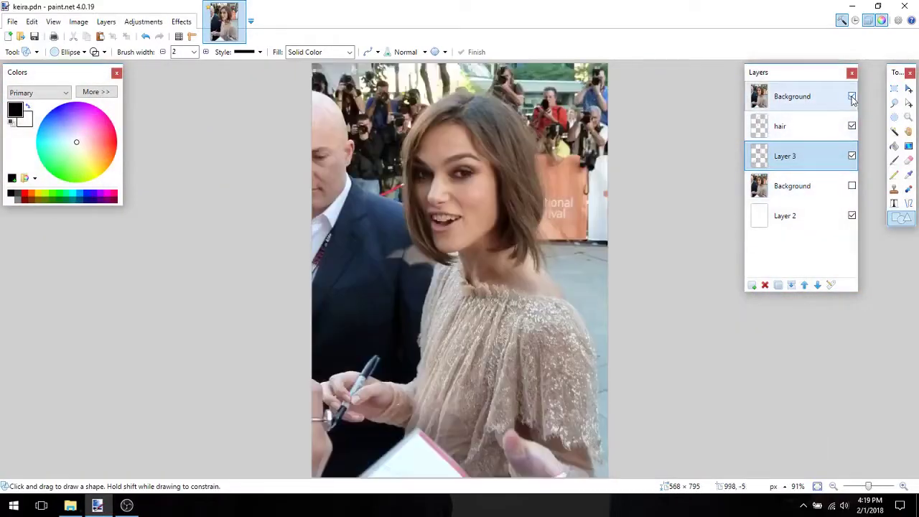
{"action": "left_click", "coordinate": [851, 96]}
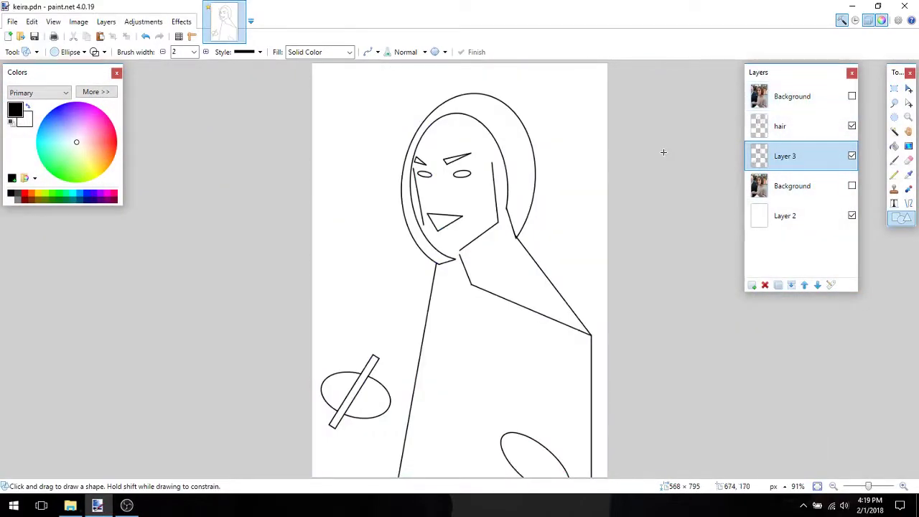
{"action": "scroll", "coordinate": [663, 150], "scroll_direction": "down", "scroll_amount": 2}
{"action": "left_click", "coordinate": [851, 97]}
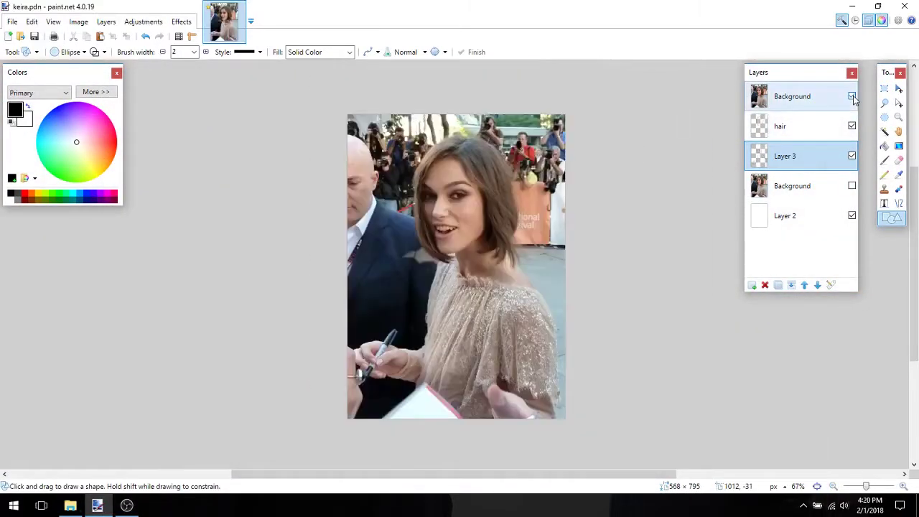
{"action": "left_click", "coordinate": [851, 96]}
{"action": "left_click", "coordinate": [851, 96]}
{"action": "left_click", "coordinate": [851, 96]}
- Show the faded photo, erase the lower line of the eyebrow on the right of the face, and reshape it into a bent outline following the arch
{"action": "left_click", "coordinate": [852, 186]}
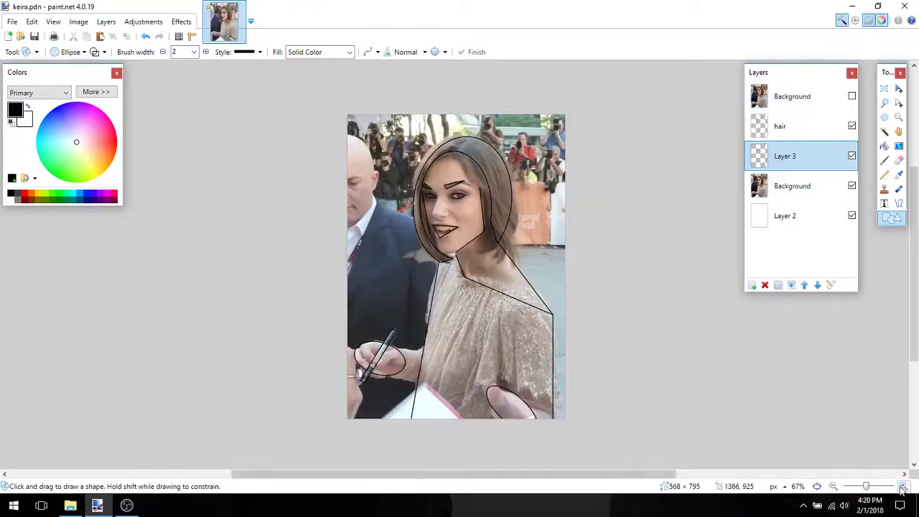
{"action": "scroll", "coordinate": [451, 199], "scroll_direction": "up", "scroll_amount": 5}
{"action": "left_click", "coordinate": [898, 160]}
{"action": "left_click_drag", "start_coordinate": [528, 193], "coordinate": [372, 267]}
{"action": "left_click", "coordinate": [898, 203]}
{"action": "mouse_move", "coordinate": [359, 235]}
{"action": "left_mouse_down"}
{"action": "mouse_move", "coordinate": [372, 269]}
{"action": "mouse_move", "coordinate": [510, 214]}
{"action": "mouse_move", "coordinate": [530, 188]}
{"action": "mouse_move", "coordinate": [595, 239]}
{"action": "left_mouse_up"}
{"action": "left_click_drag", "start_coordinate": [511, 214], "coordinate": [596, 241]}
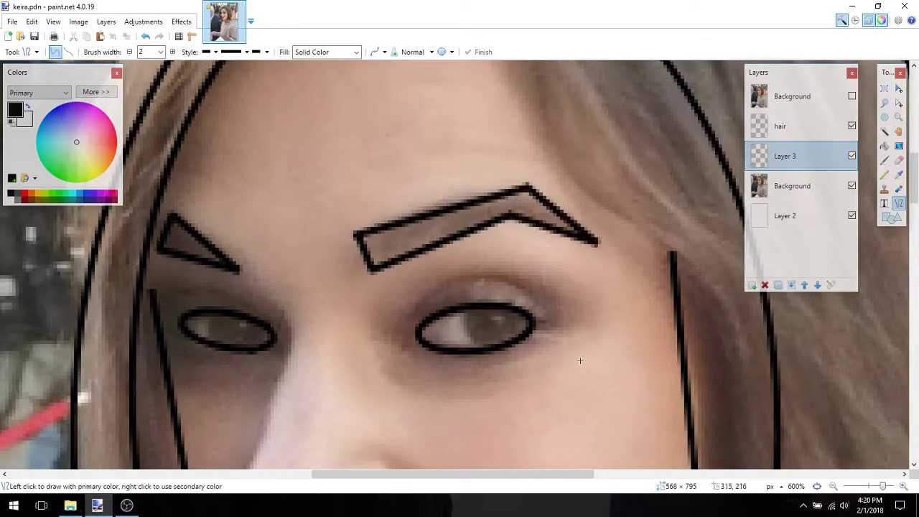
- Hide the faded photo and examine how the drawing with the reshaped eyebrow matches the original on the upper Background layer
{"action": "left_click", "coordinate": [817, 486]}
{"action": "left_click", "coordinate": [851, 186]}
{"action": "scroll", "coordinate": [723, 333], "scroll_direction": "down", "scroll_amount": 1}
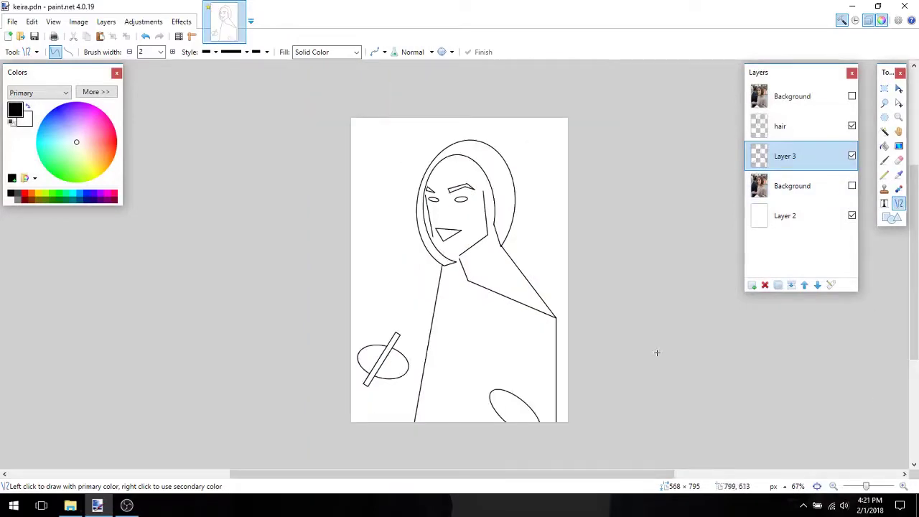
{"action": "left_click", "coordinate": [854, 97]}
{"action": "left_click", "coordinate": [853, 97]}
{"action": "left_click", "coordinate": [852, 96]}
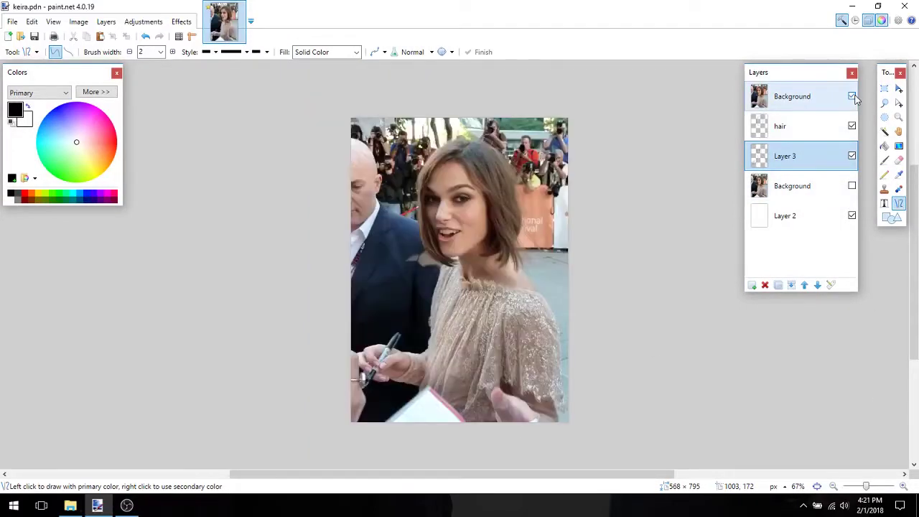
{"action": "left_click", "coordinate": [852, 96]}
{"action": "left_click", "coordinate": [852, 96]}
{"action": "left_click", "coordinate": [852, 96]}
{"action": "left_click", "coordinate": [852, 97]}
{"action": "left_click", "coordinate": [852, 96]}
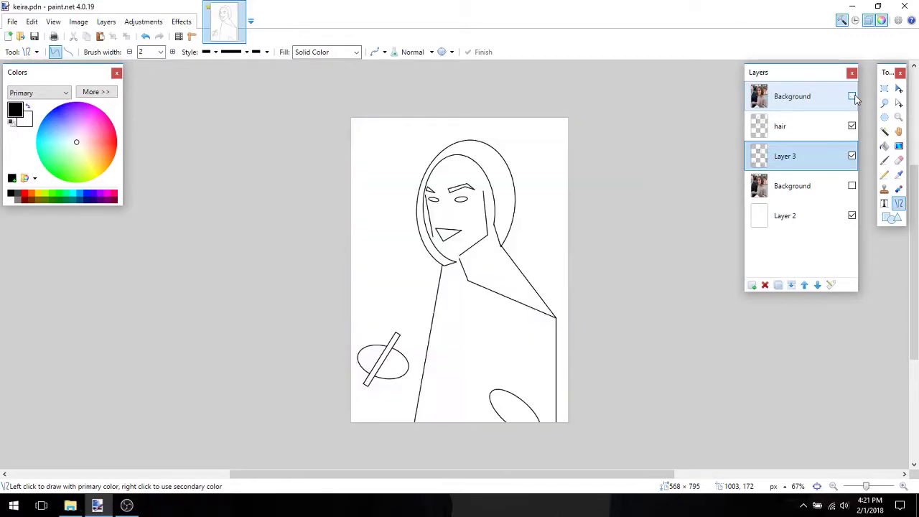
{"action": "left_click", "coordinate": [852, 96]}
{"action": "left_click", "coordinate": [852, 97]}
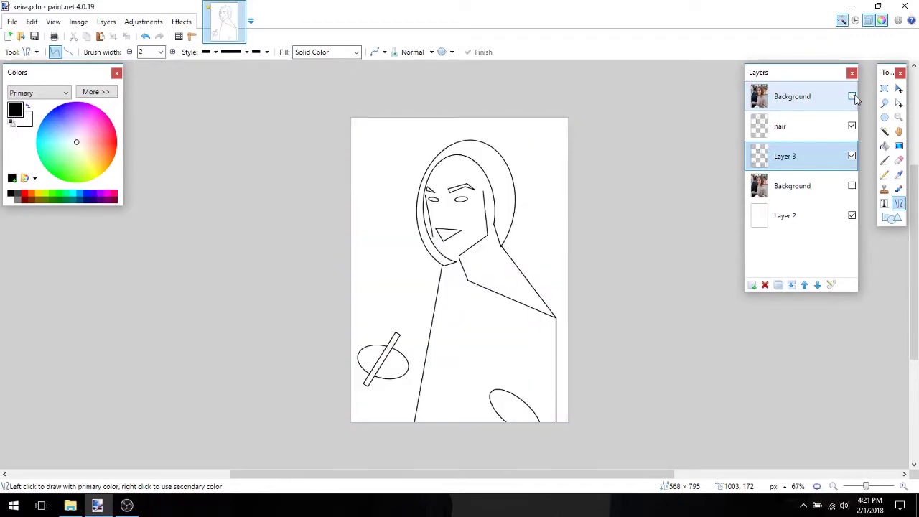